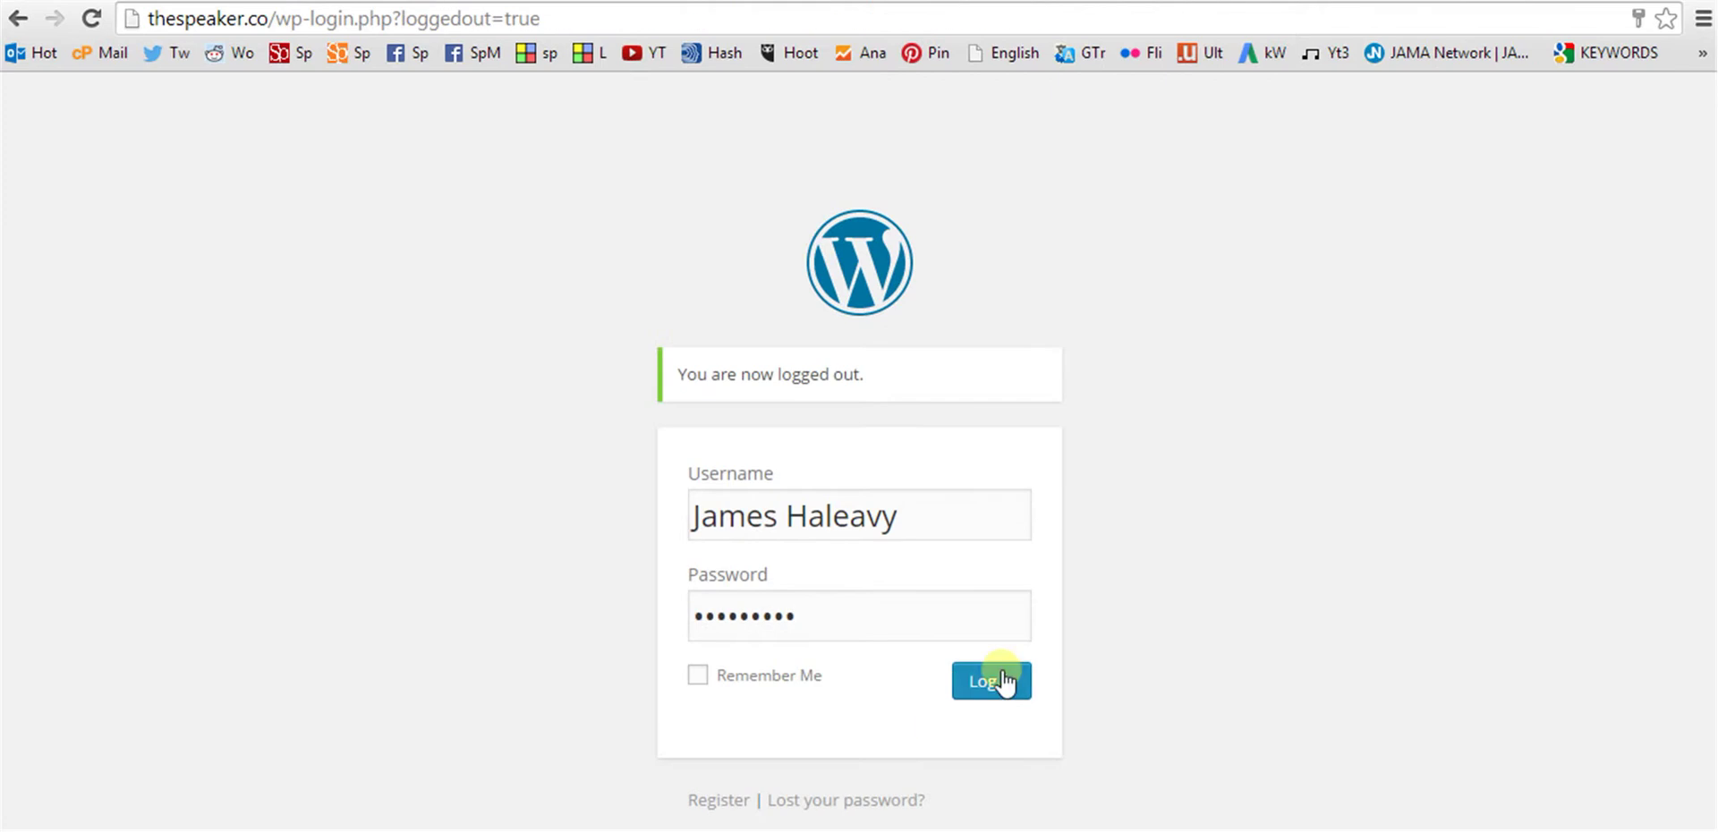
- Log in to the site's admin dashboard and start a new post
click(1014, 680)
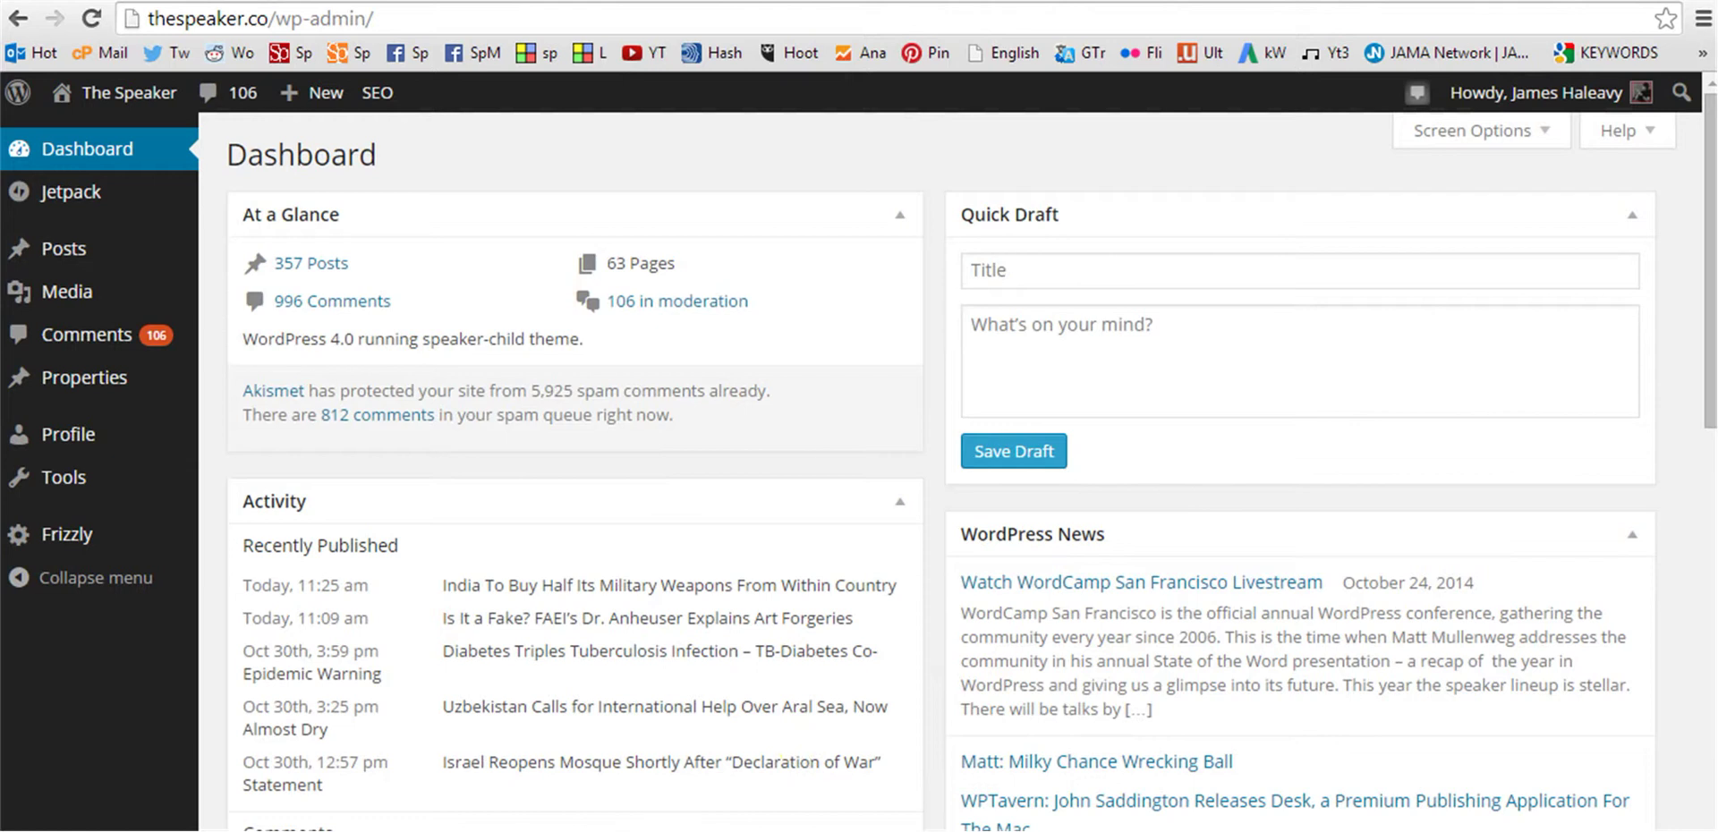
mouse_move(300, 92)
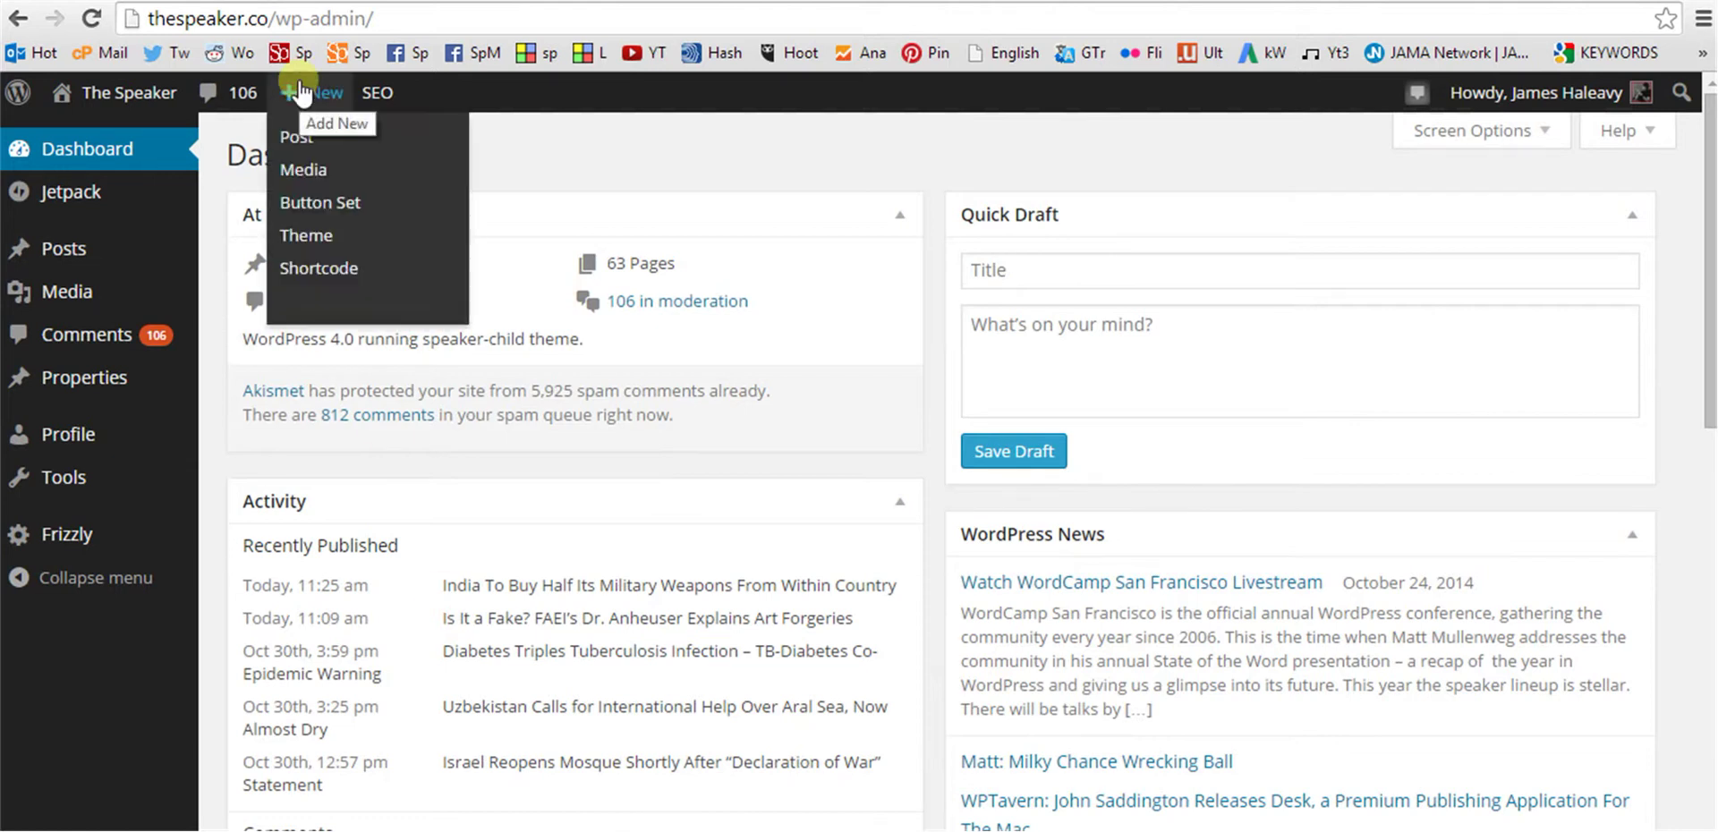
click(299, 92)
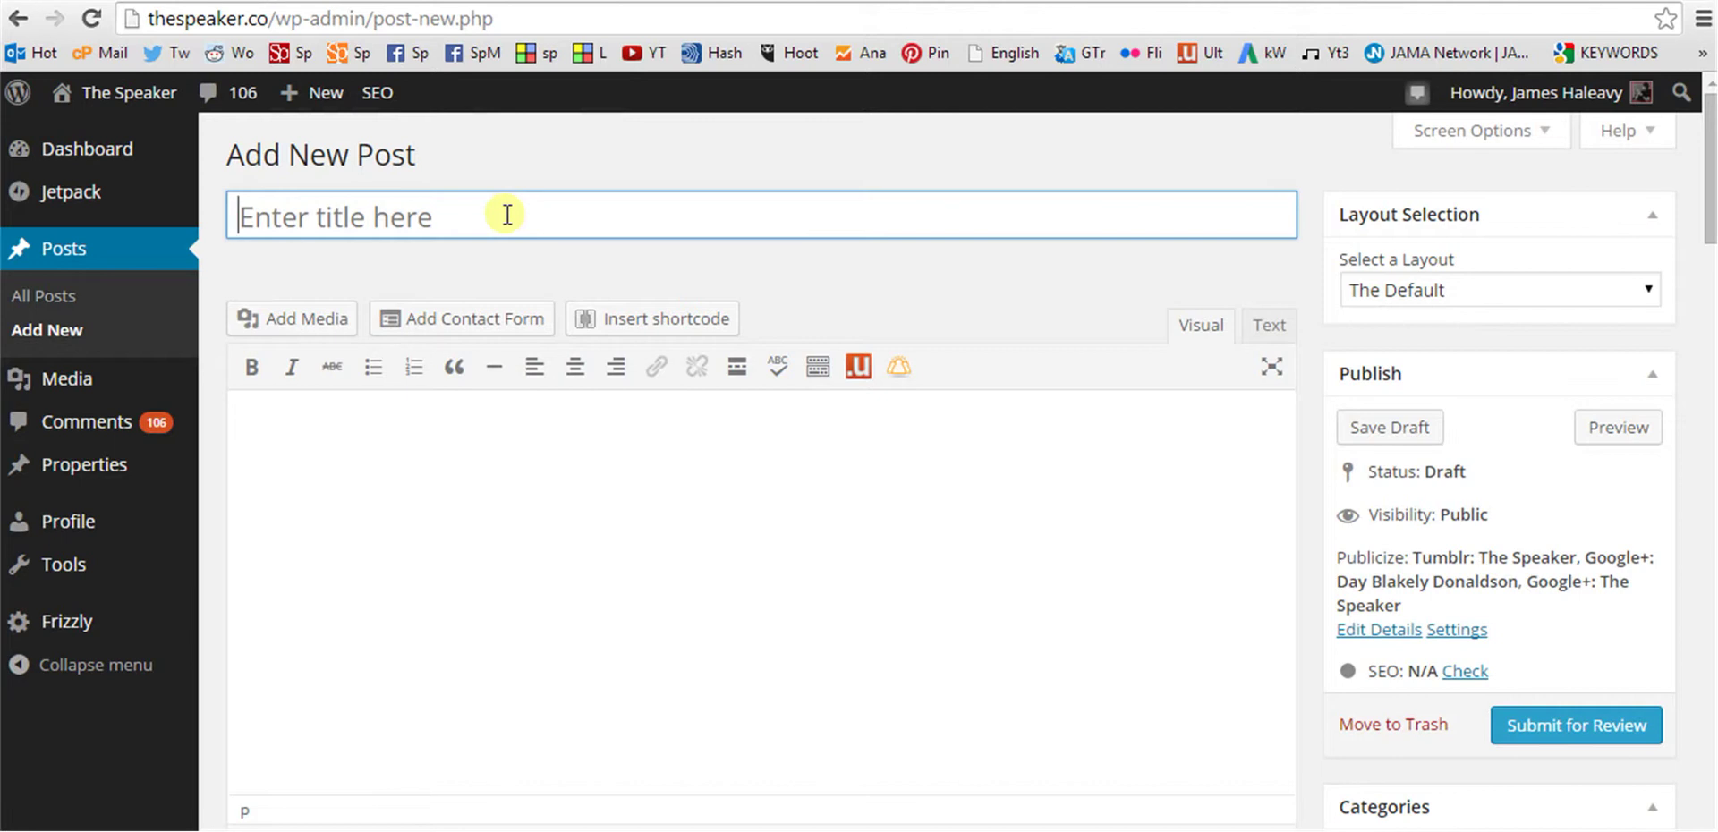
- Review the new post form from the title and body through the categories, tags, SEO and featured image sections
click(482, 499)
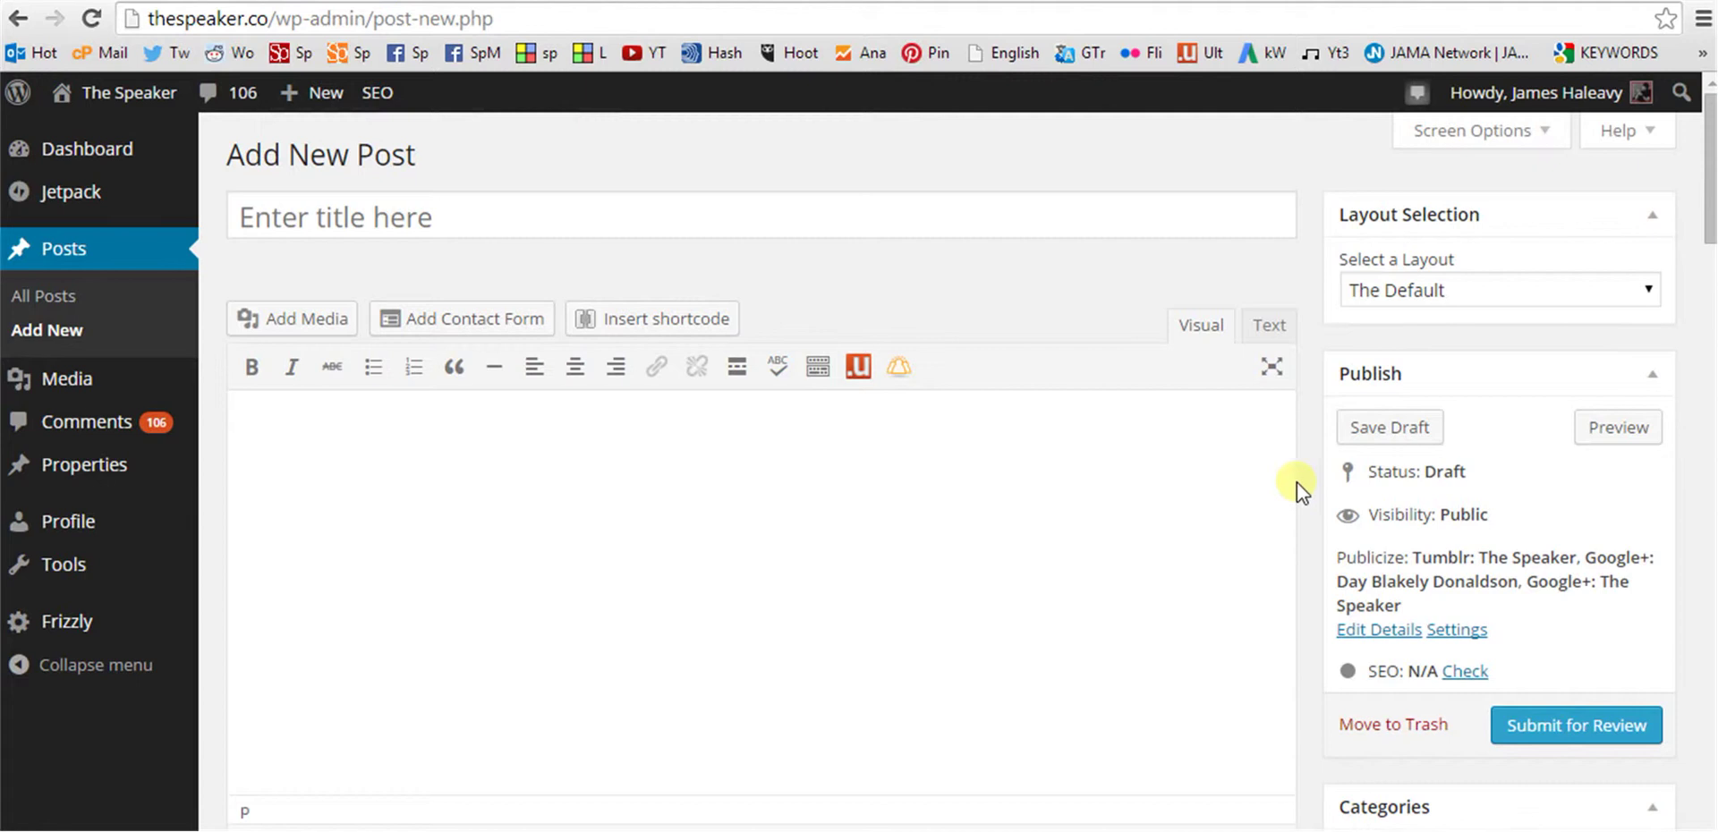
scroll(1300, 498, down, 6)
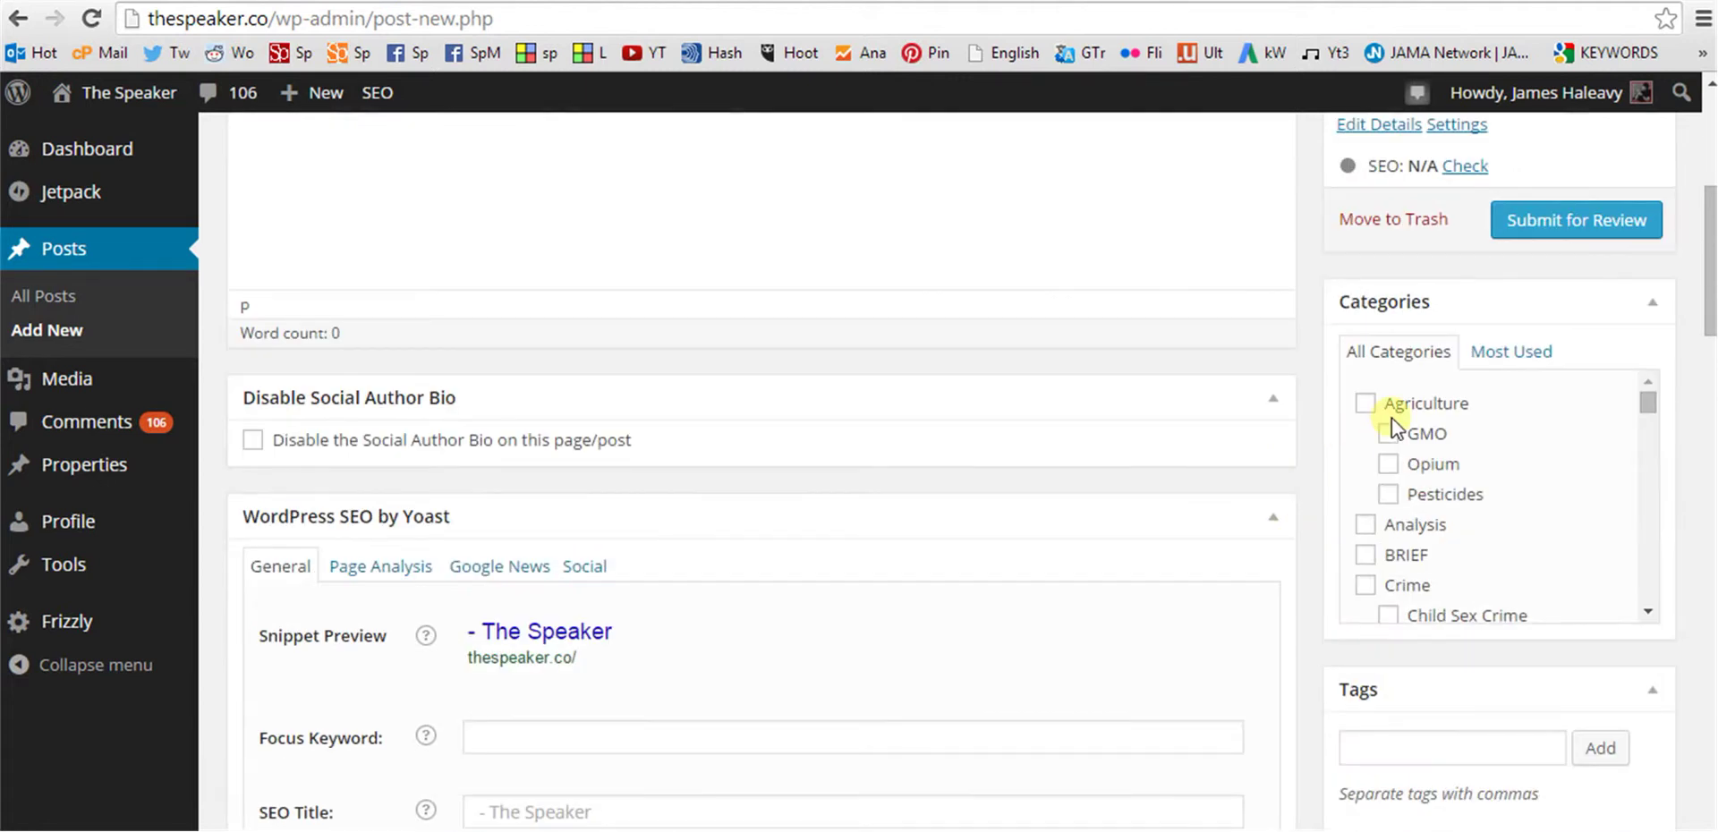
scroll(1312, 474, down, 6)
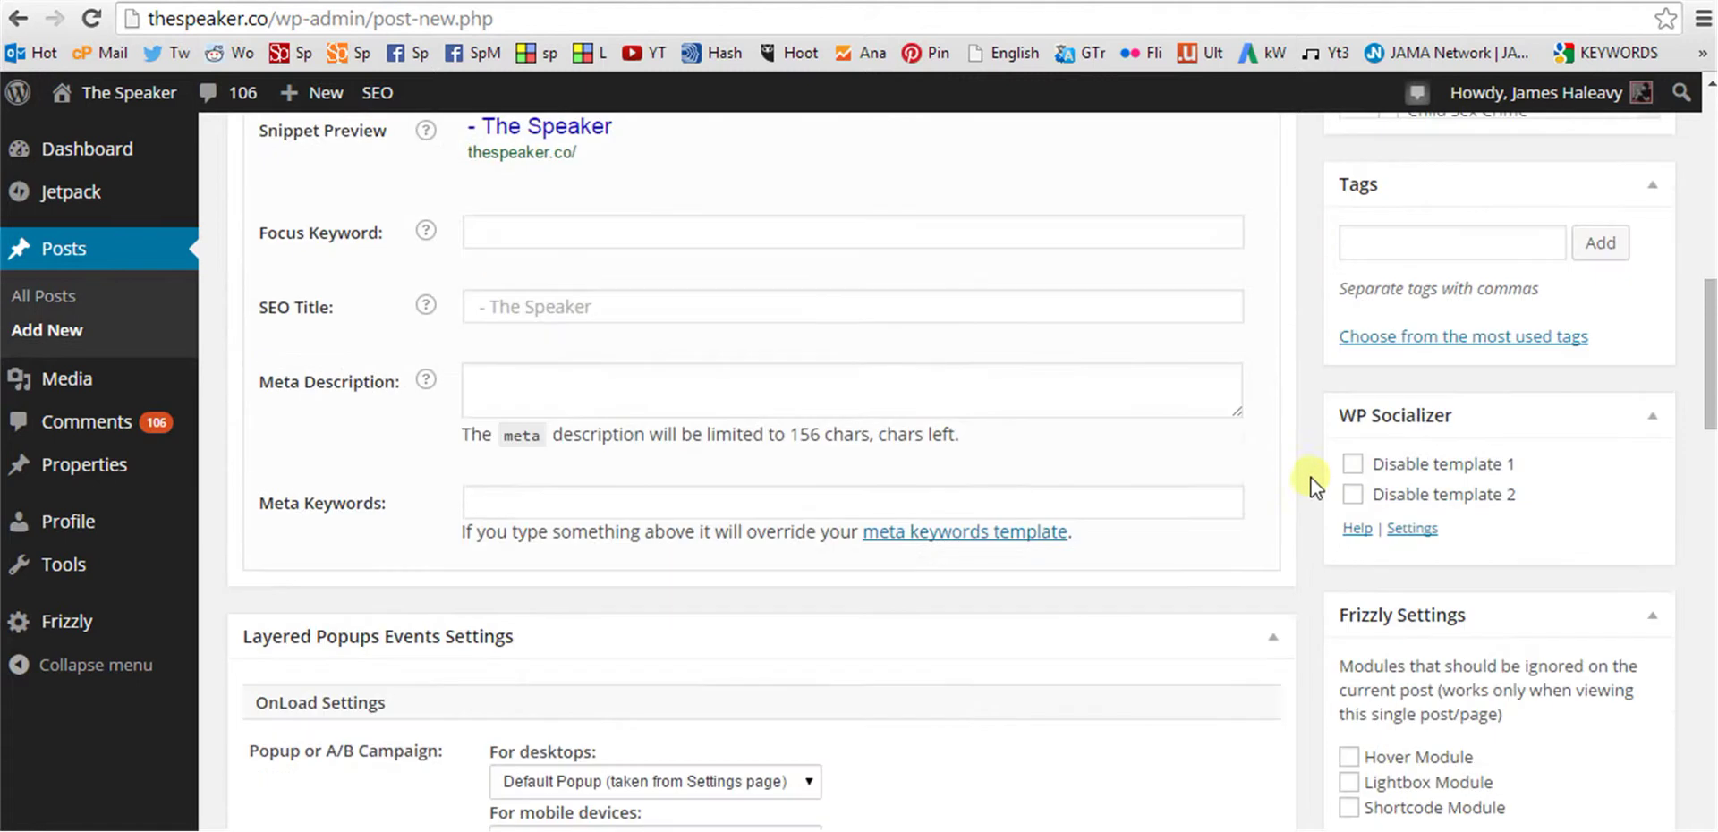
scroll(1311, 487, down, 3)
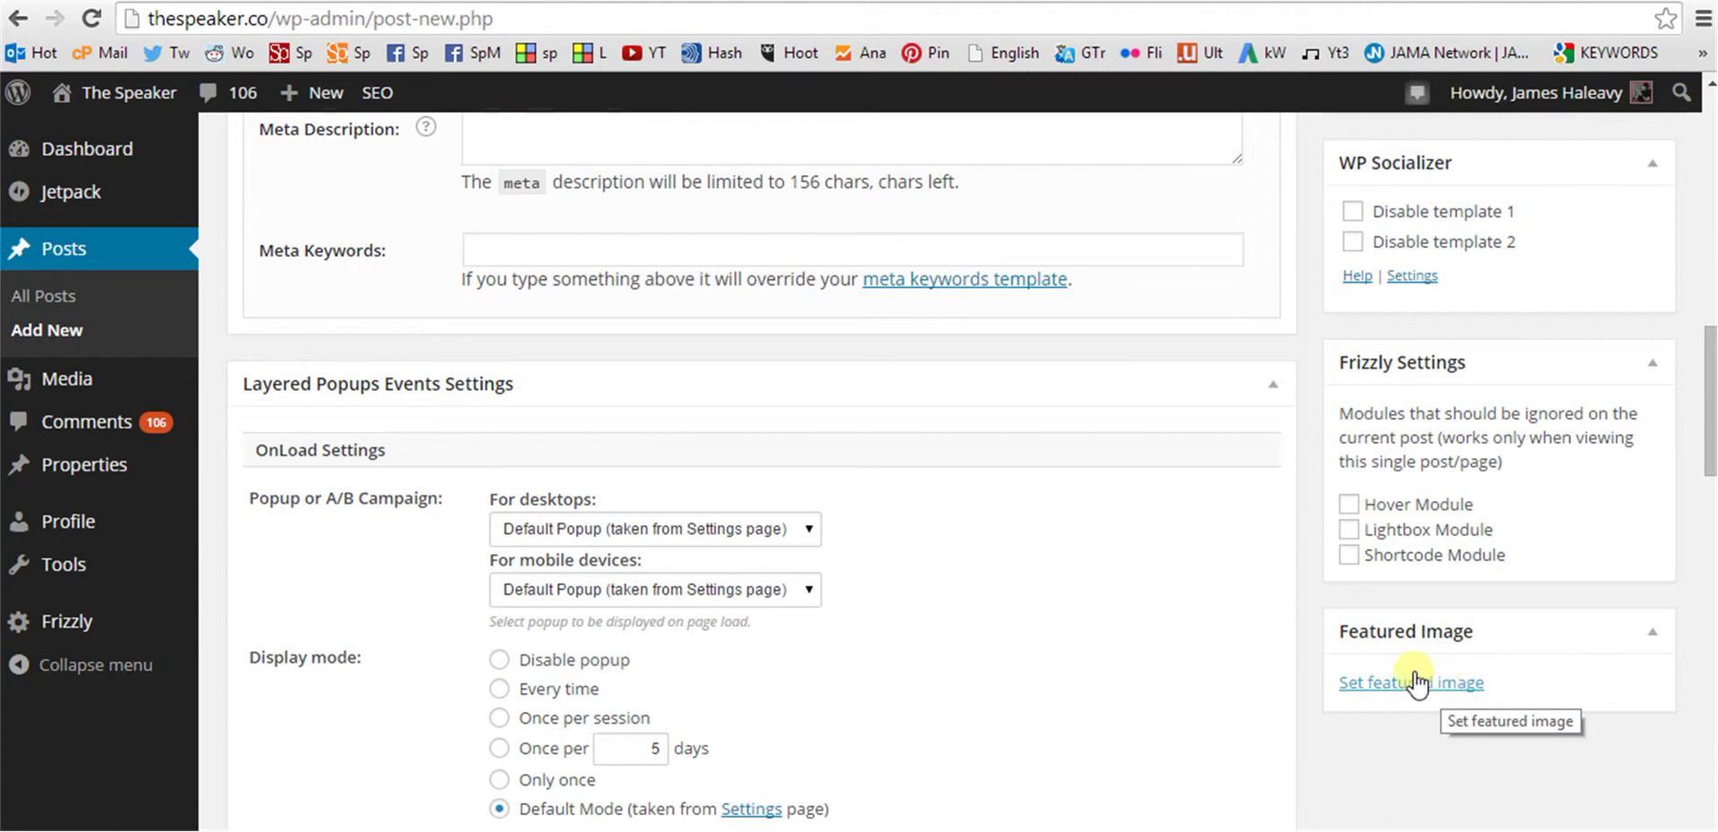
scroll(1316, 607, up, 6)
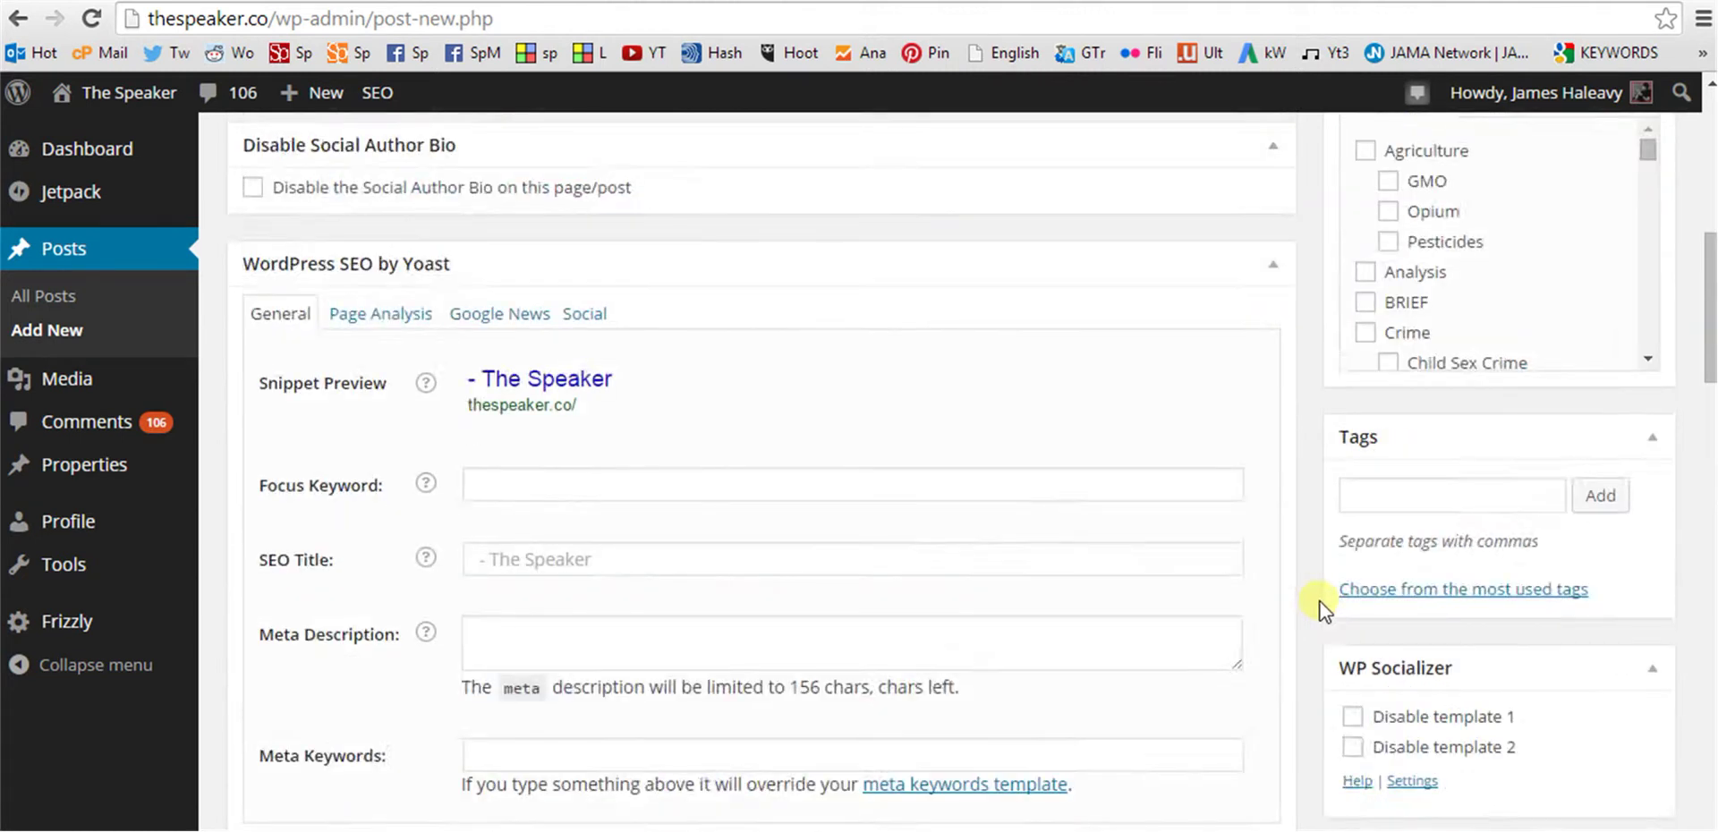
scroll(1333, 618, down, 1)
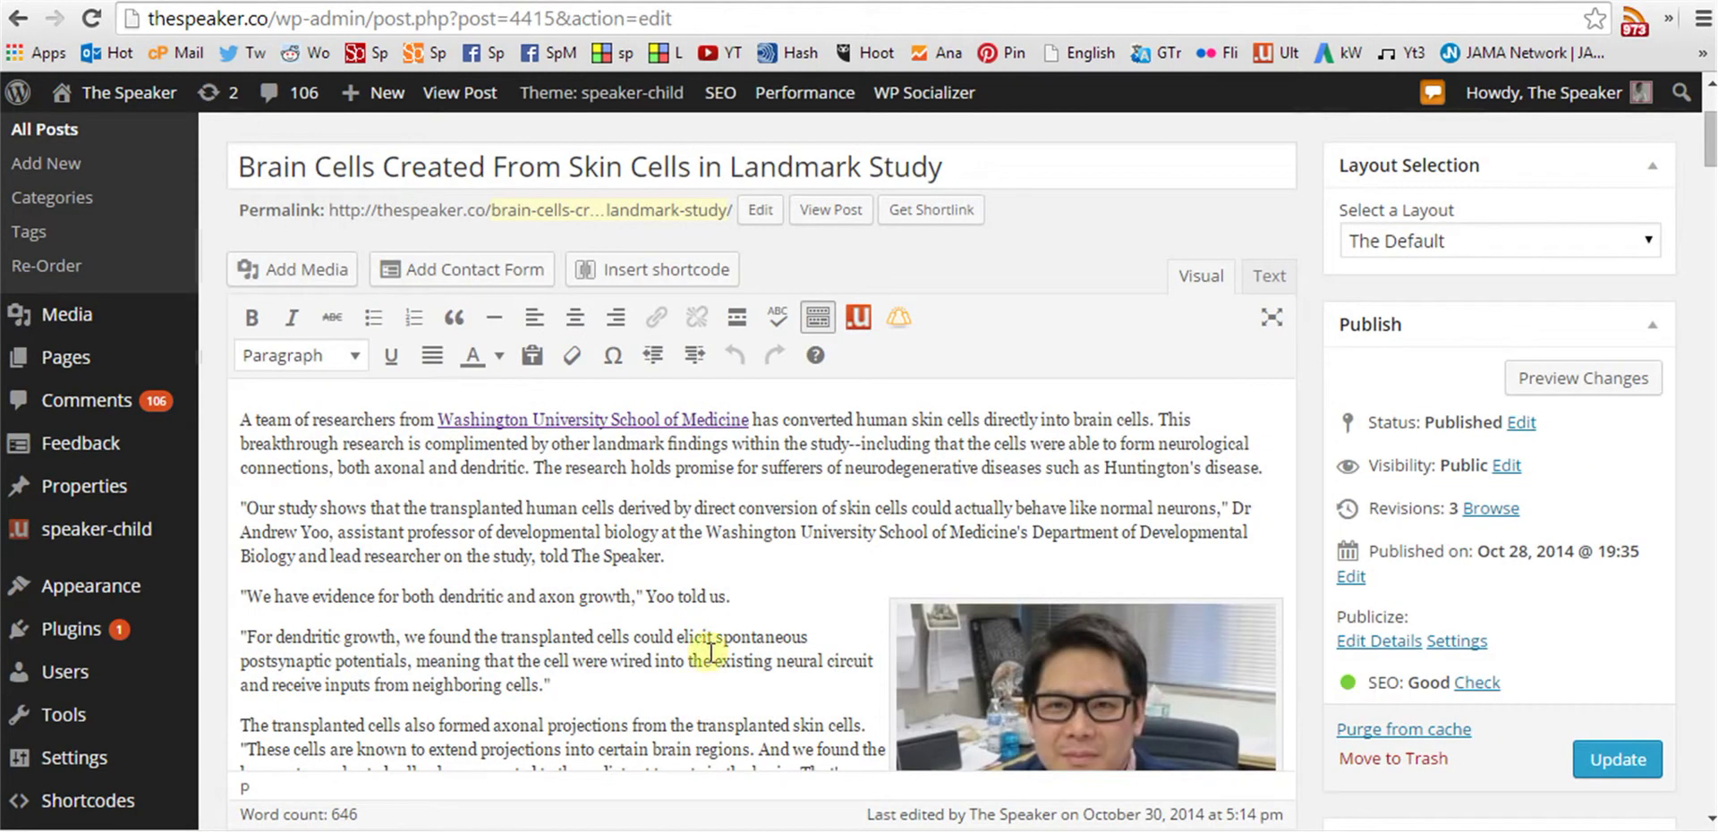
- Examine the title and permalink of the published article "Brain Cells Created From Skin Cells in Landmark Study"
drag(1004, 167, 232, 166)
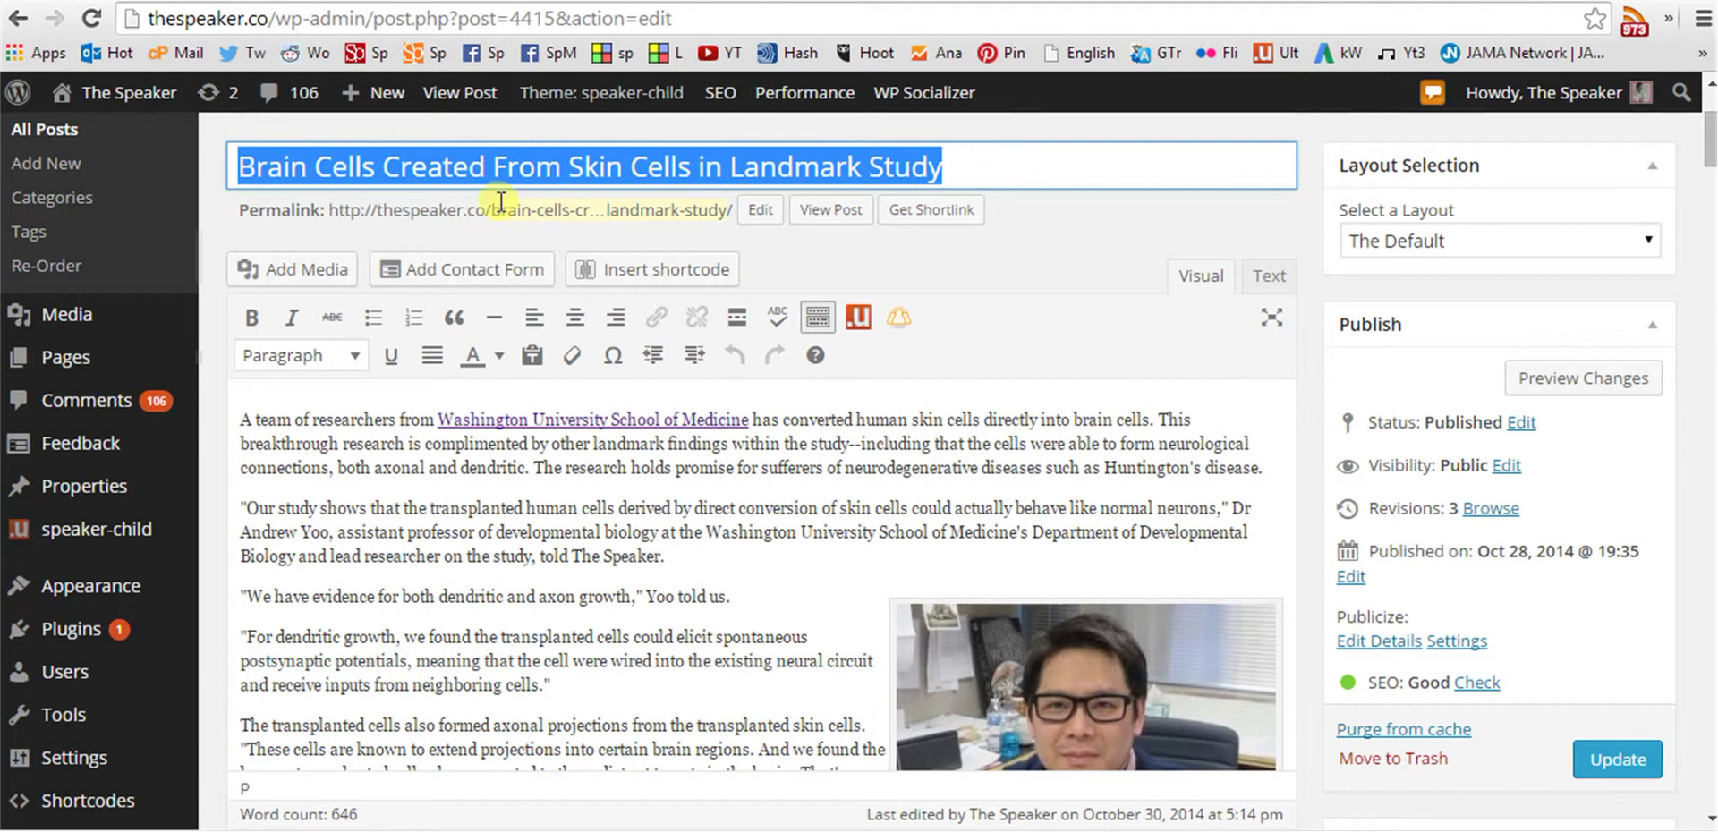
drag(492, 209, 729, 207)
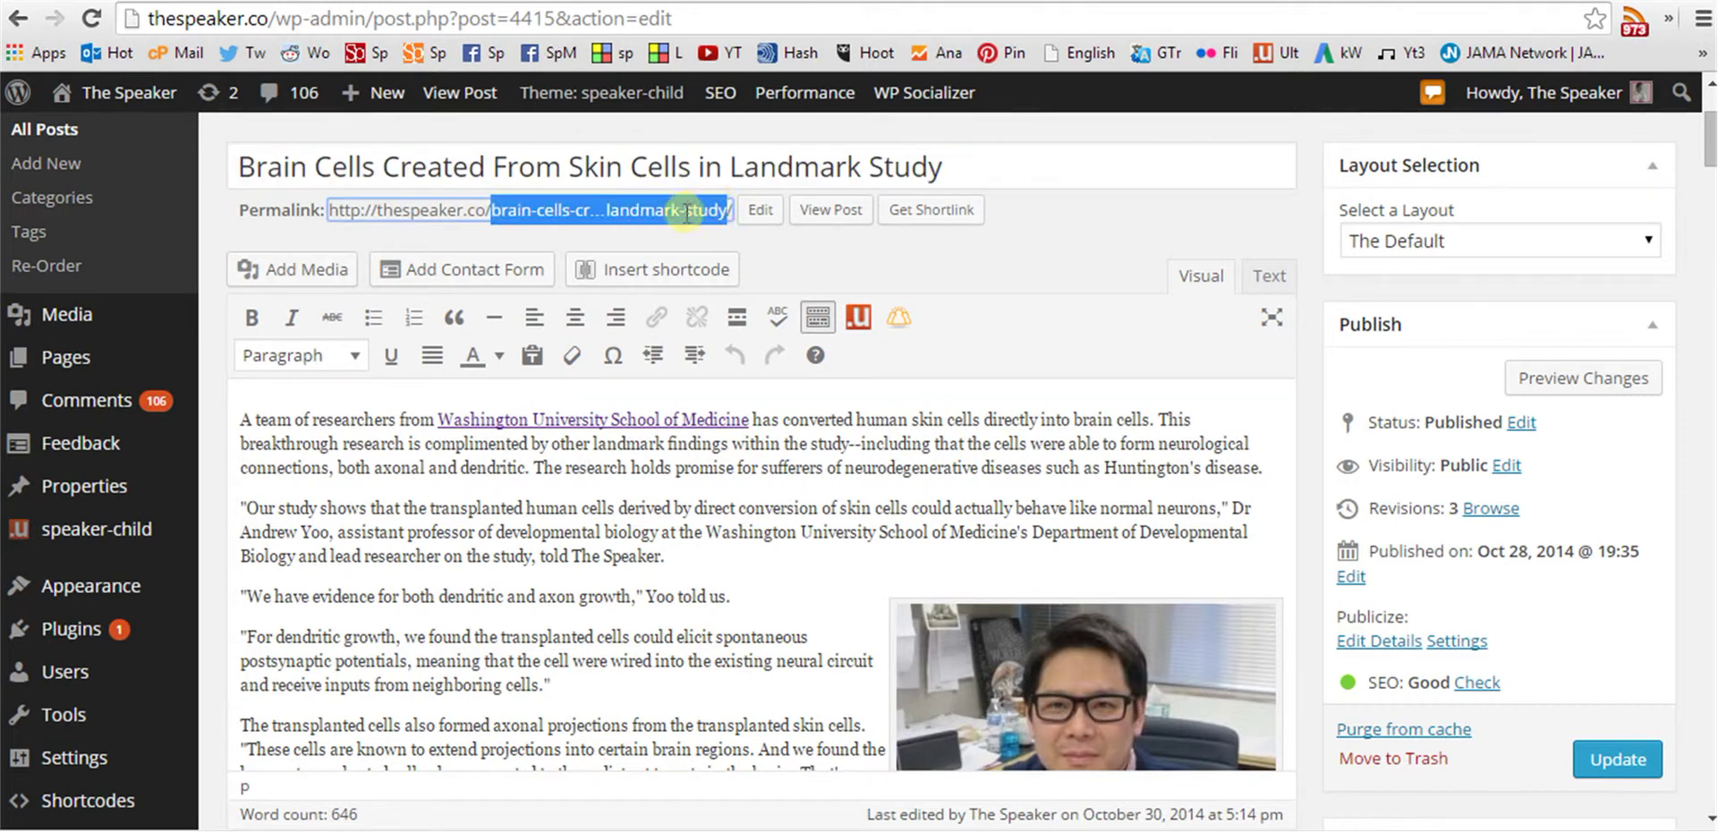
click(243, 418)
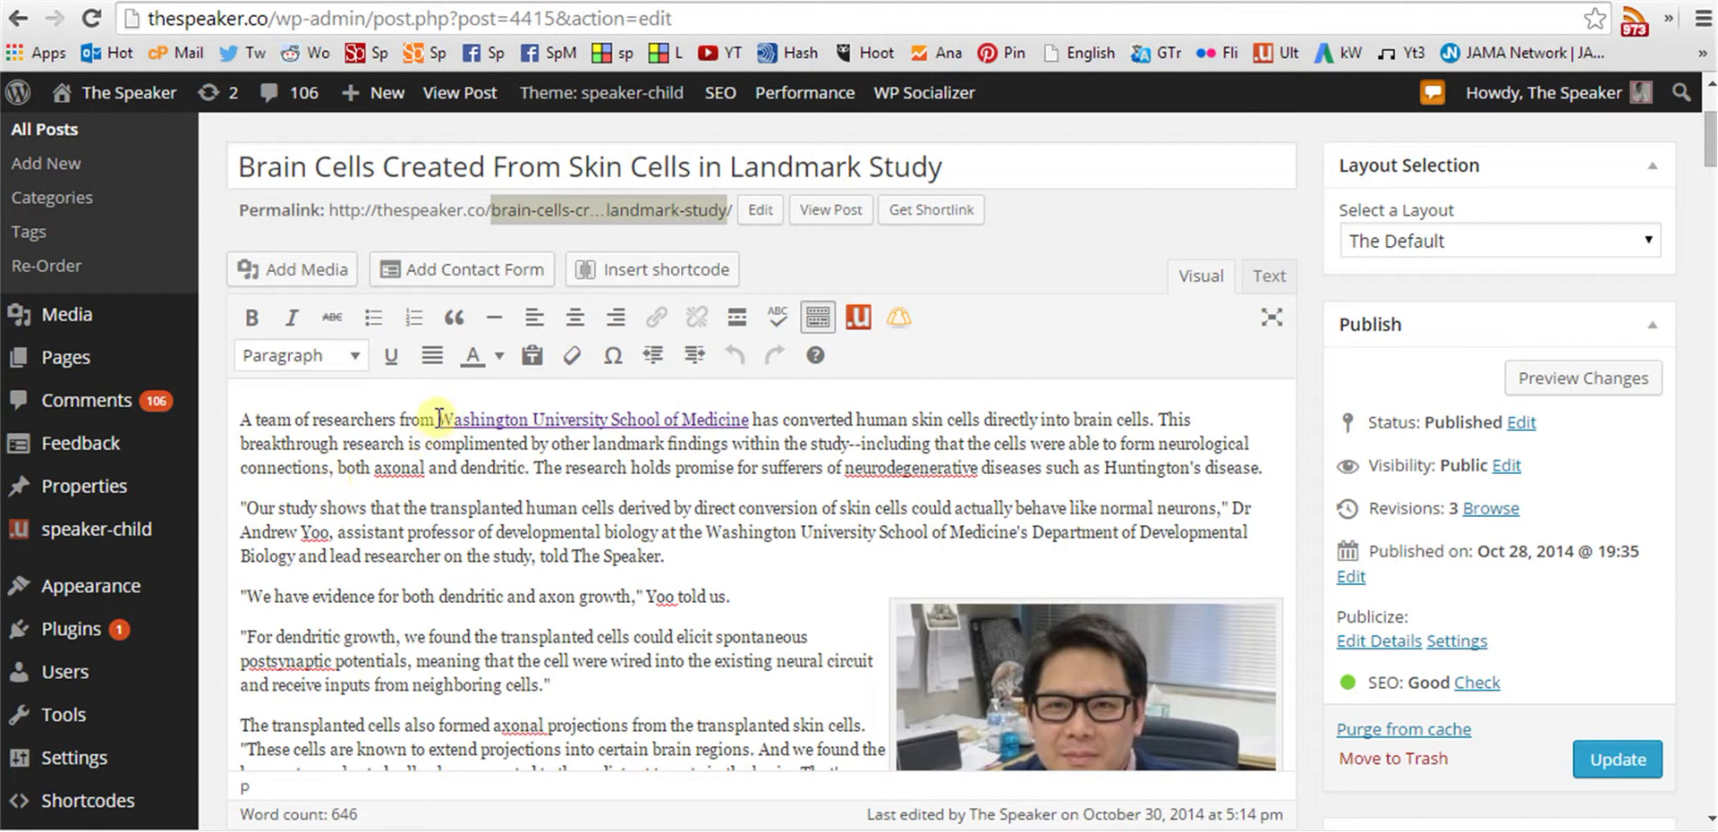
- Examine the source links in the article body, from the university and previous research links to the report title
drag(437, 420, 744, 425)
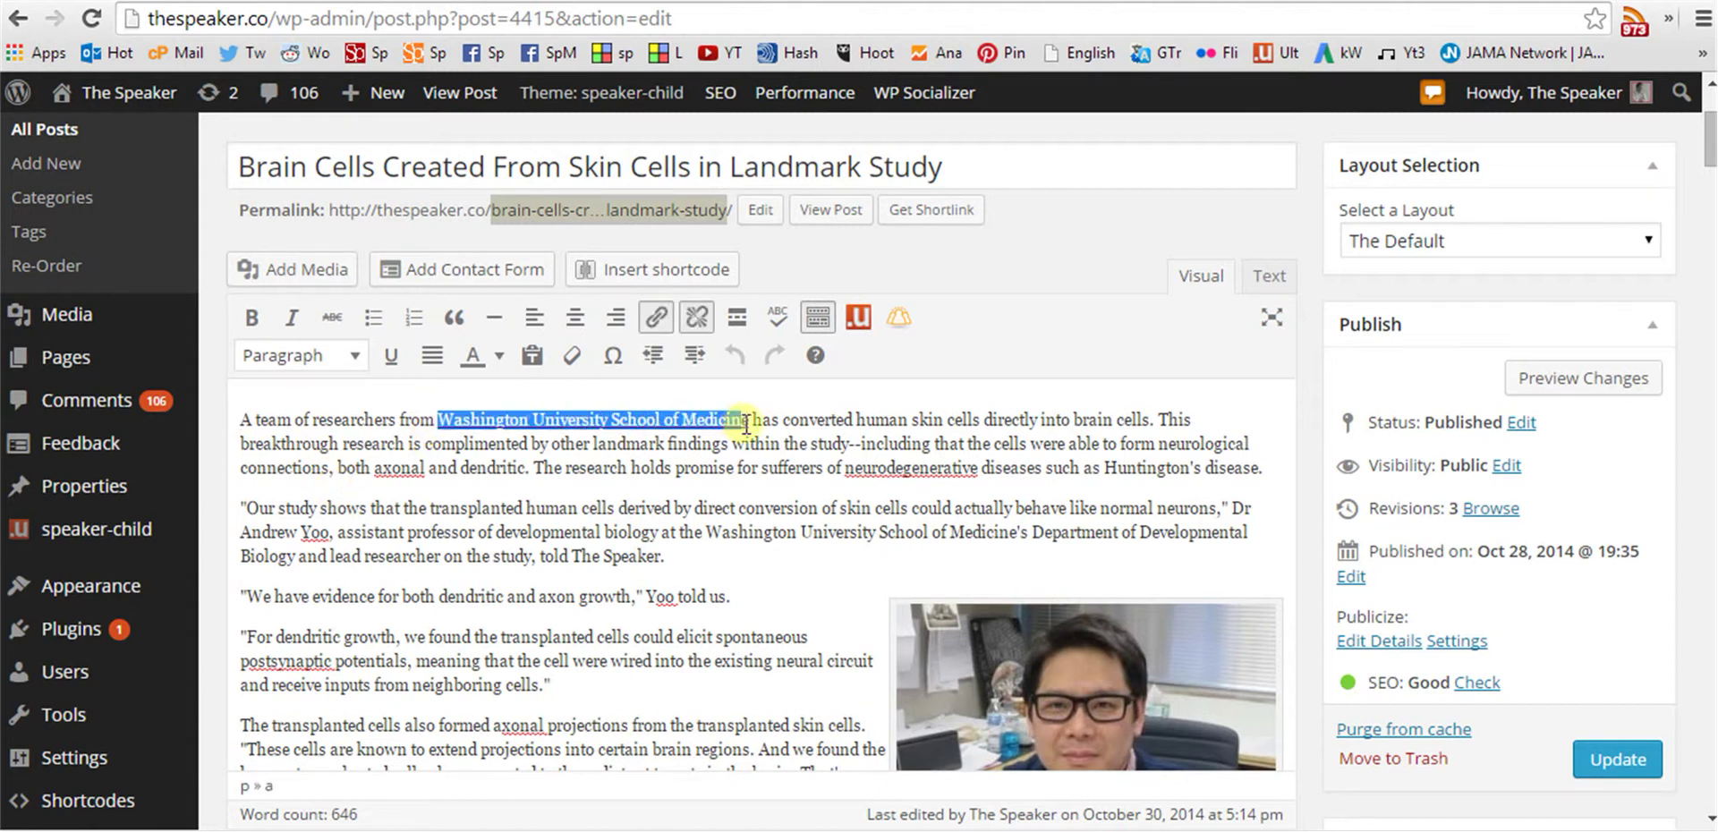
scroll(719, 481, down, 3)
scroll(719, 479, down, 2)
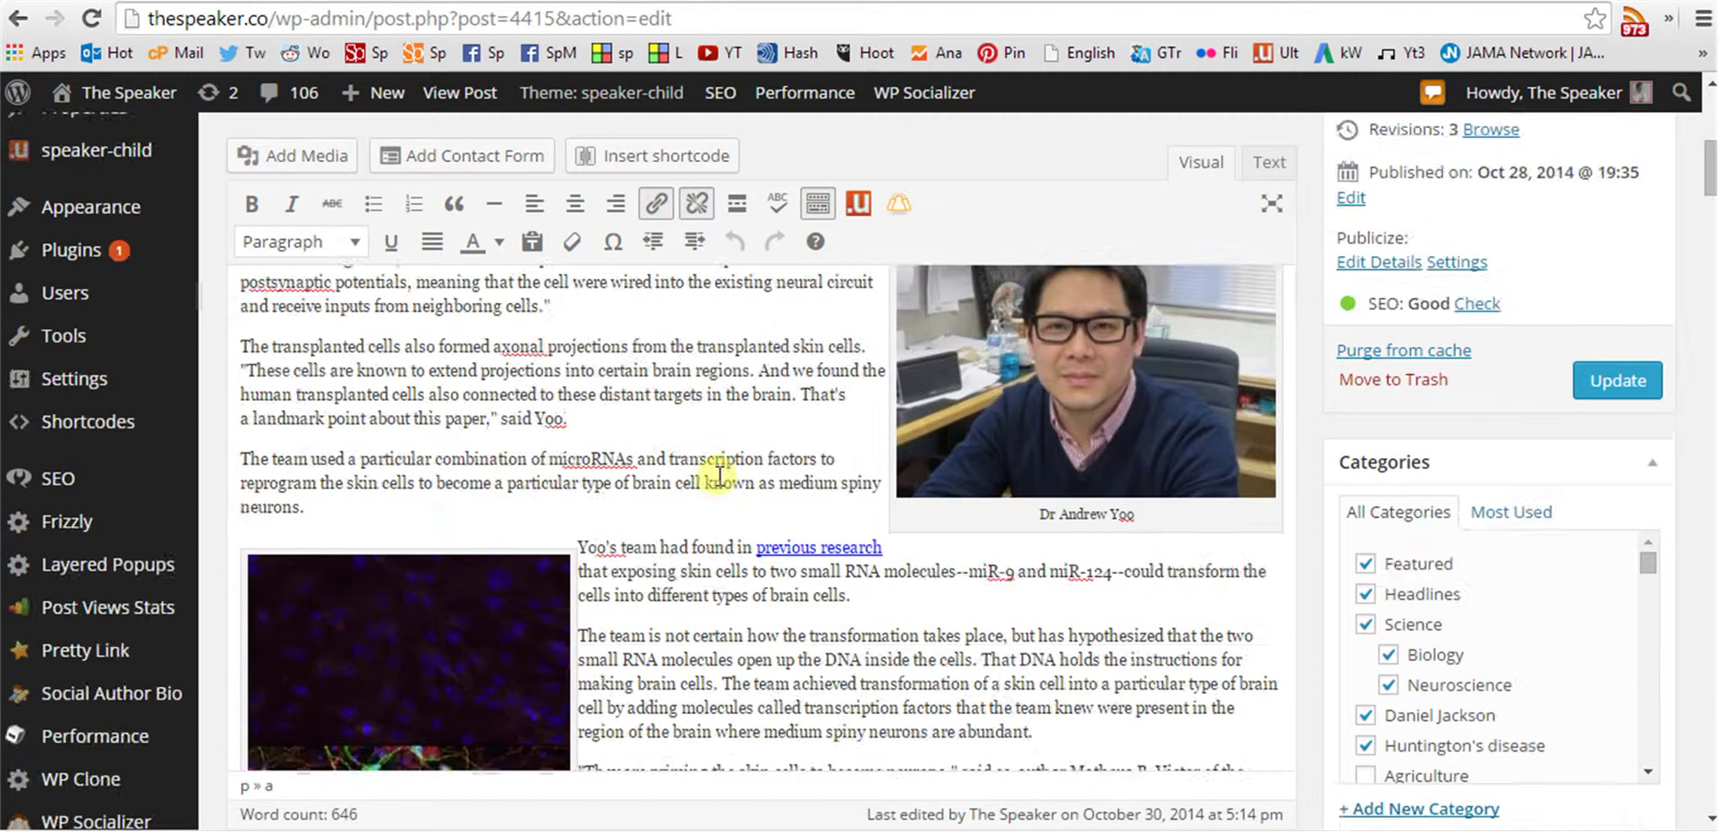
scroll(720, 452, down, 2)
drag(756, 425, 888, 422)
scroll(816, 440, down, 9)
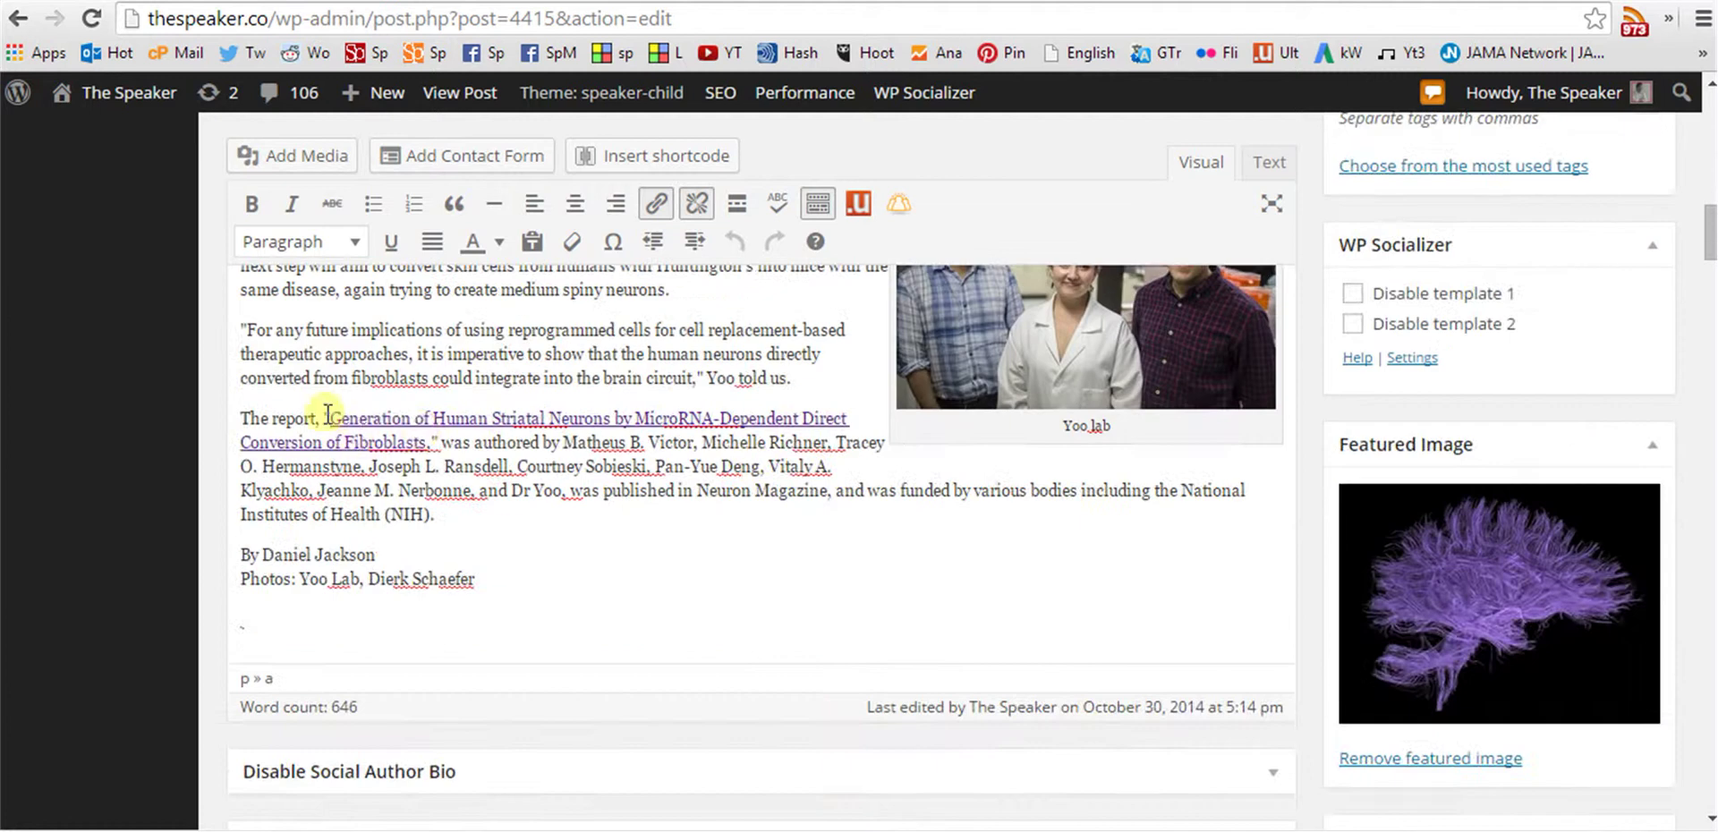
drag(330, 418, 441, 441)
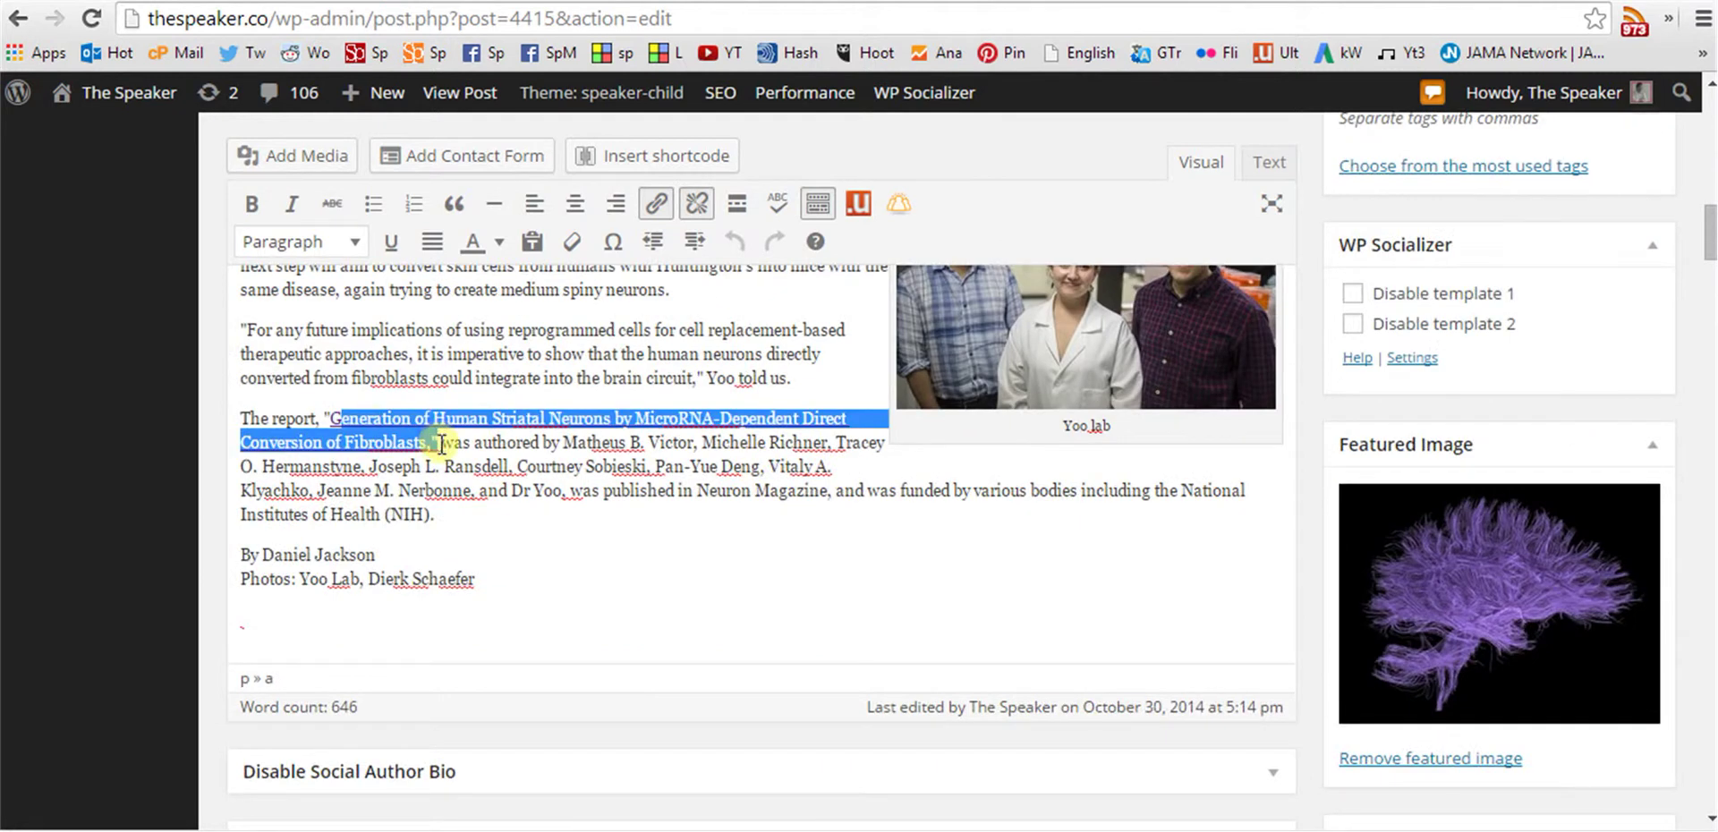
- Check the author byline and photo credits at the end of the article, along with the featured image
click(380, 549)
drag(379, 549, 239, 553)
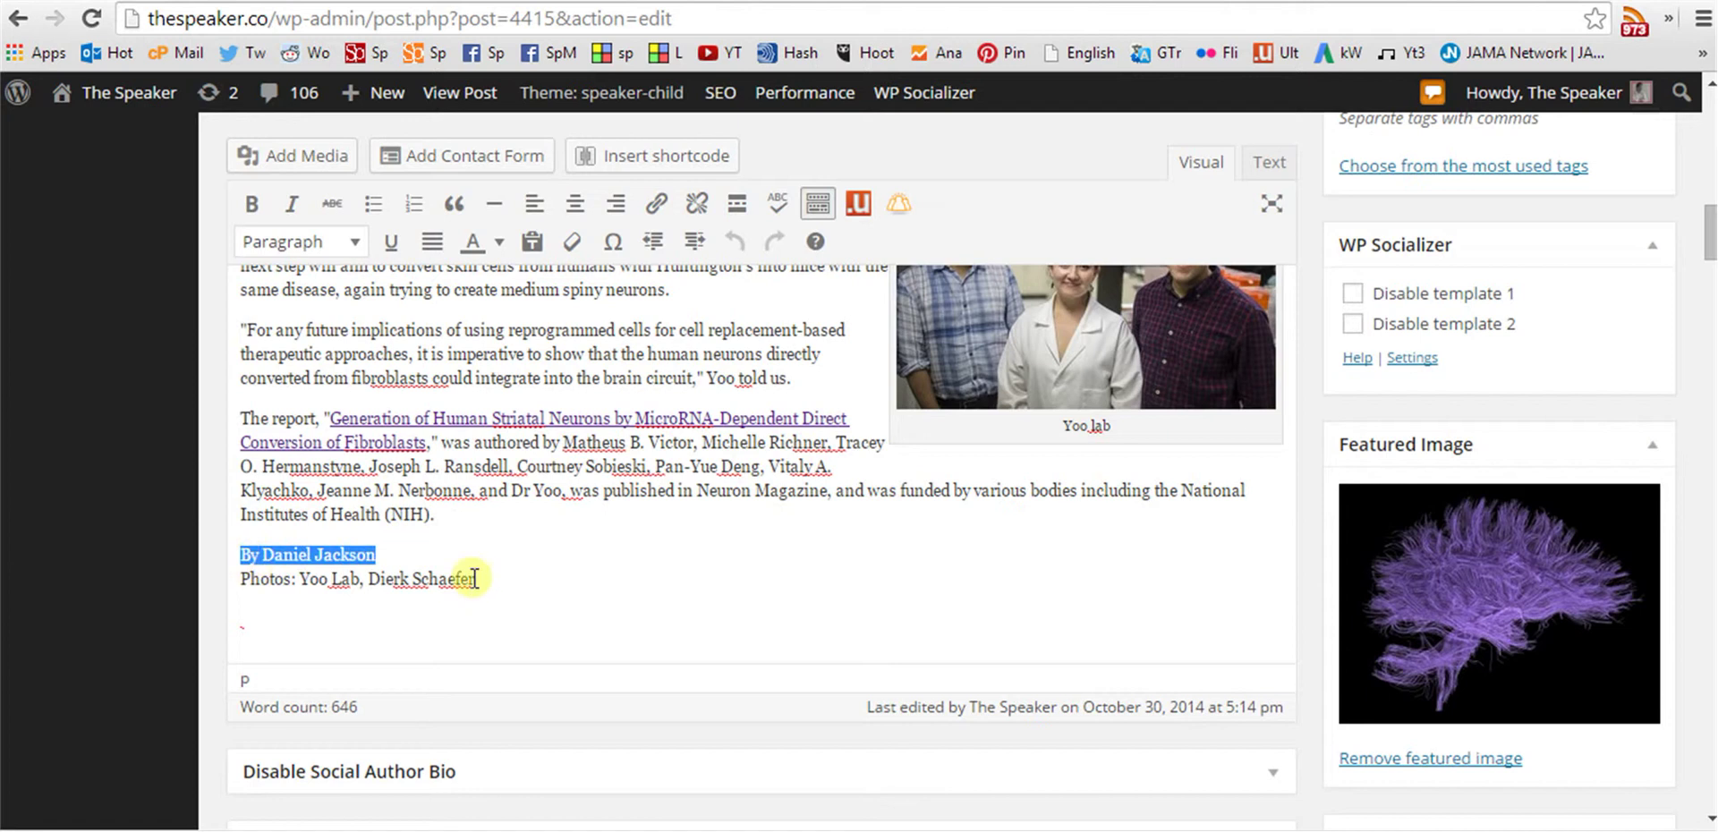
drag(472, 578, 239, 578)
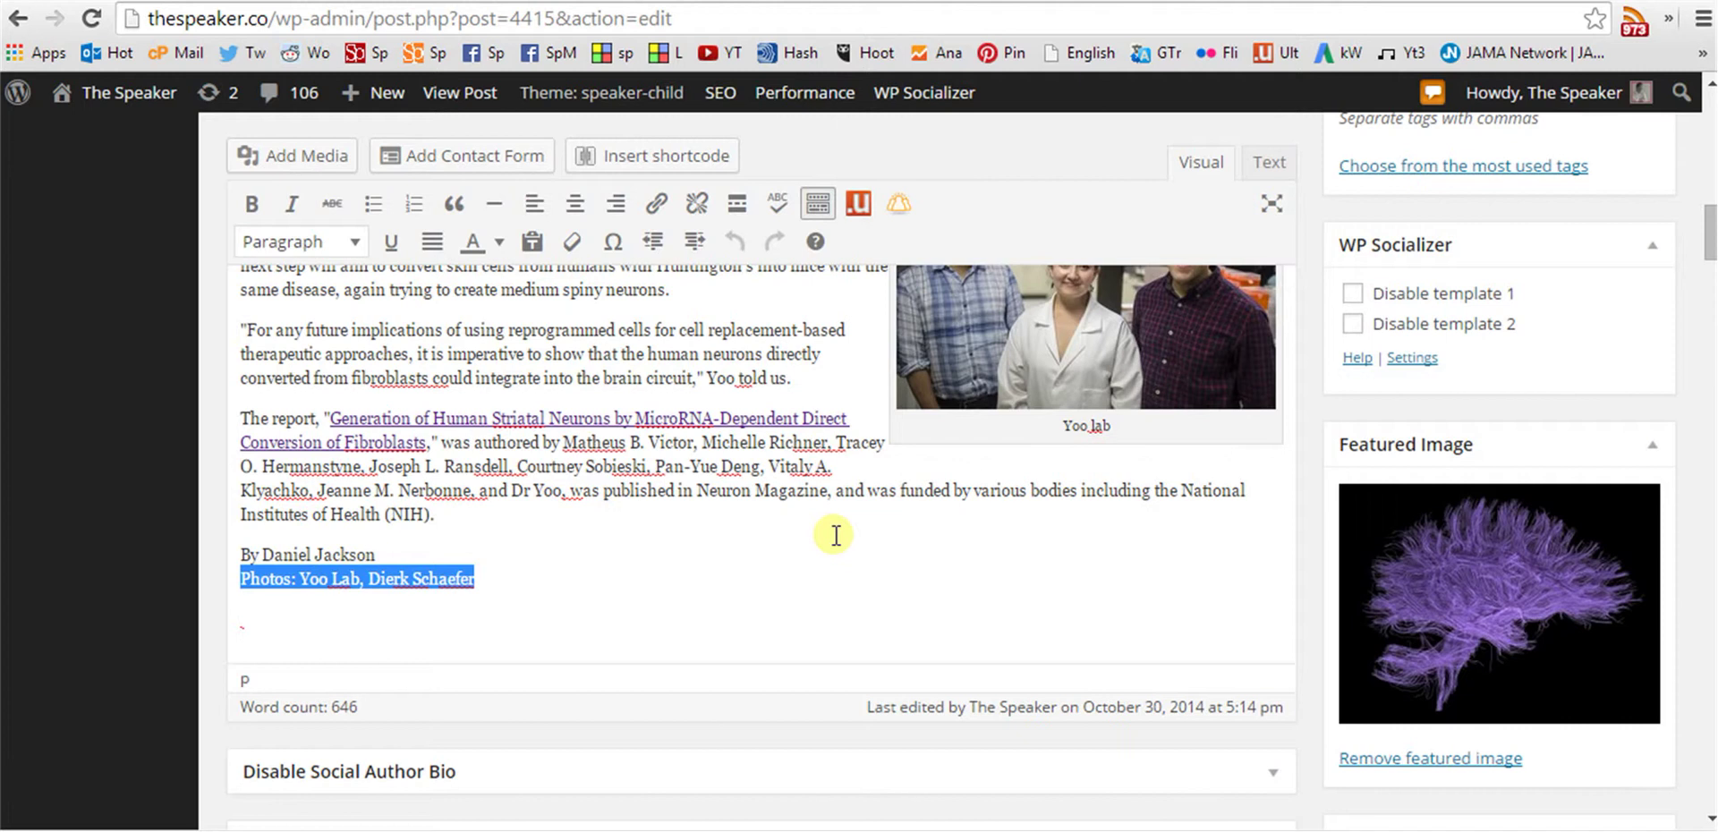
scroll(1393, 608, down, 3)
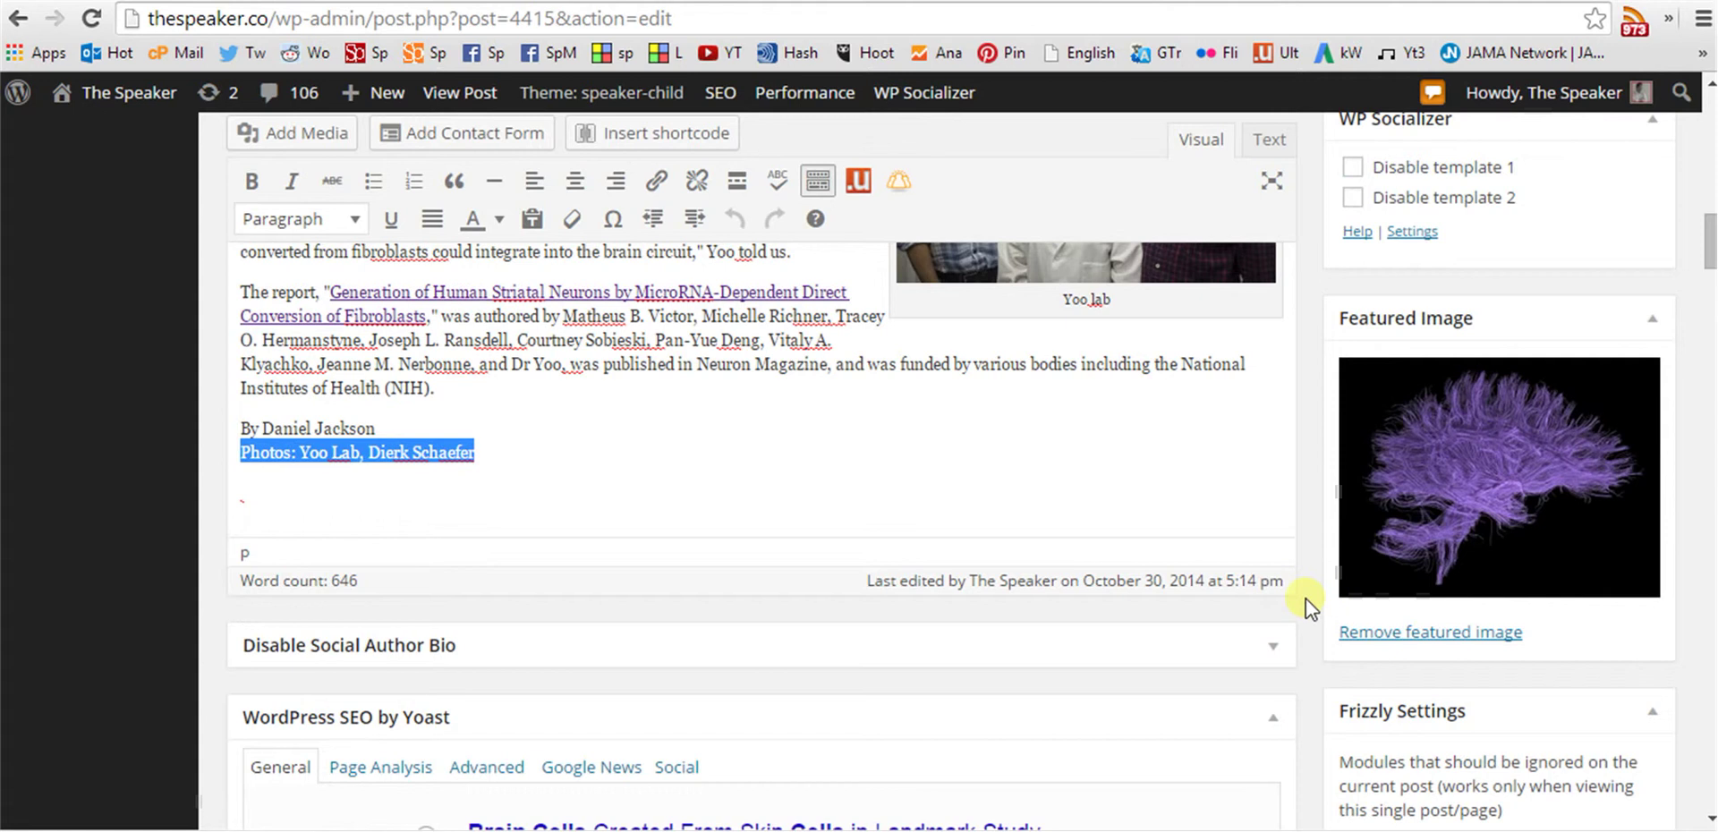
- Inspect the caption and alternative text in the lab team photo's image details, and close them without changes
scroll(1306, 599, up, 5)
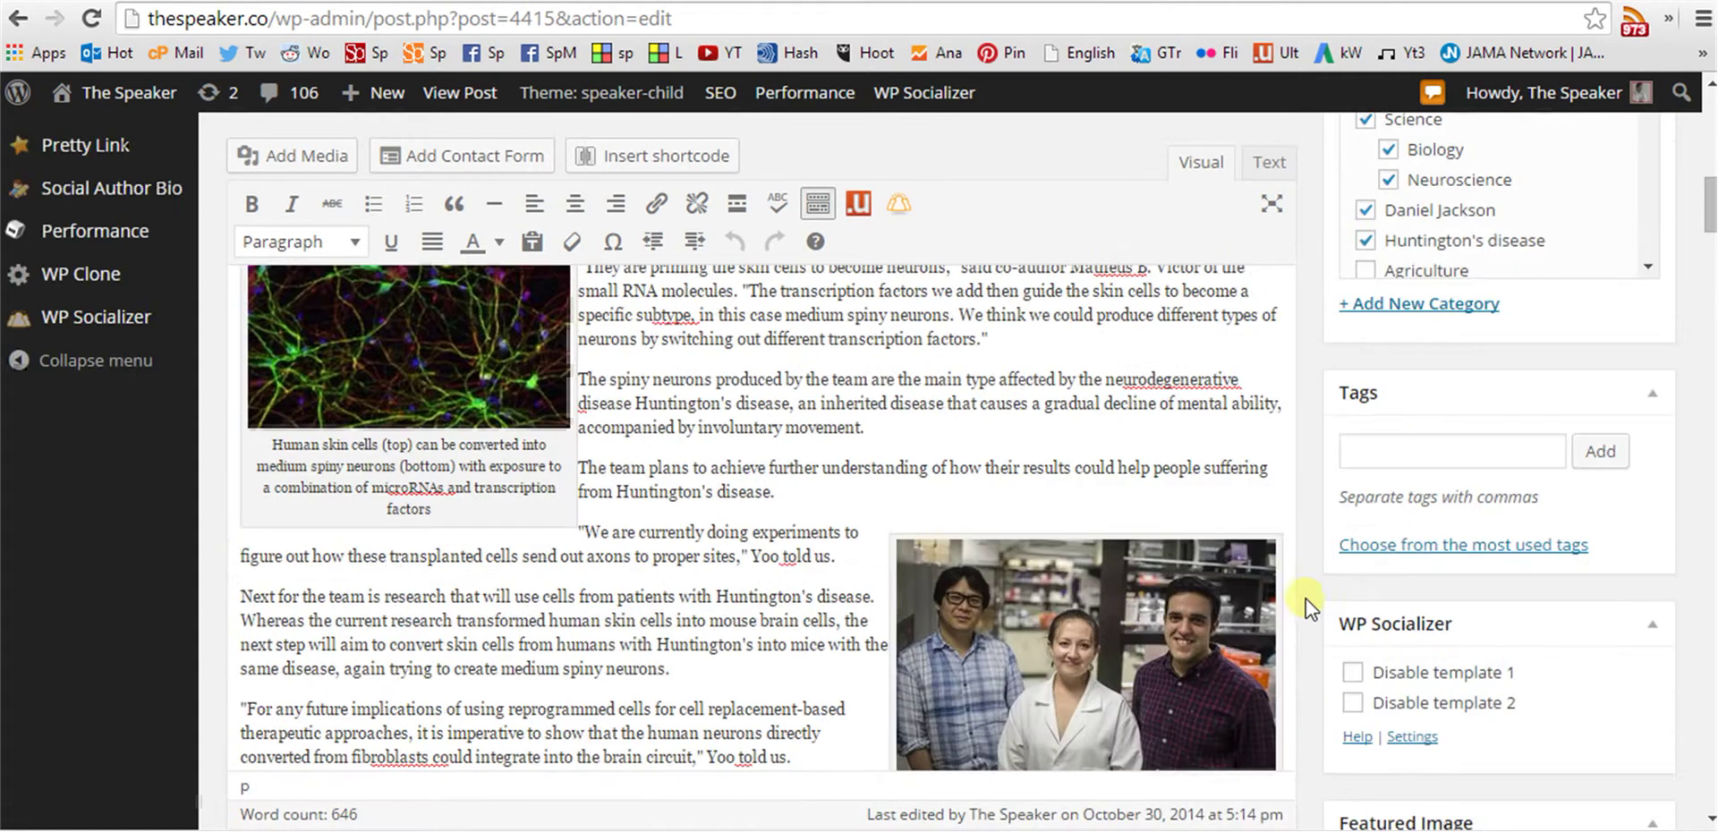
click(1084, 627)
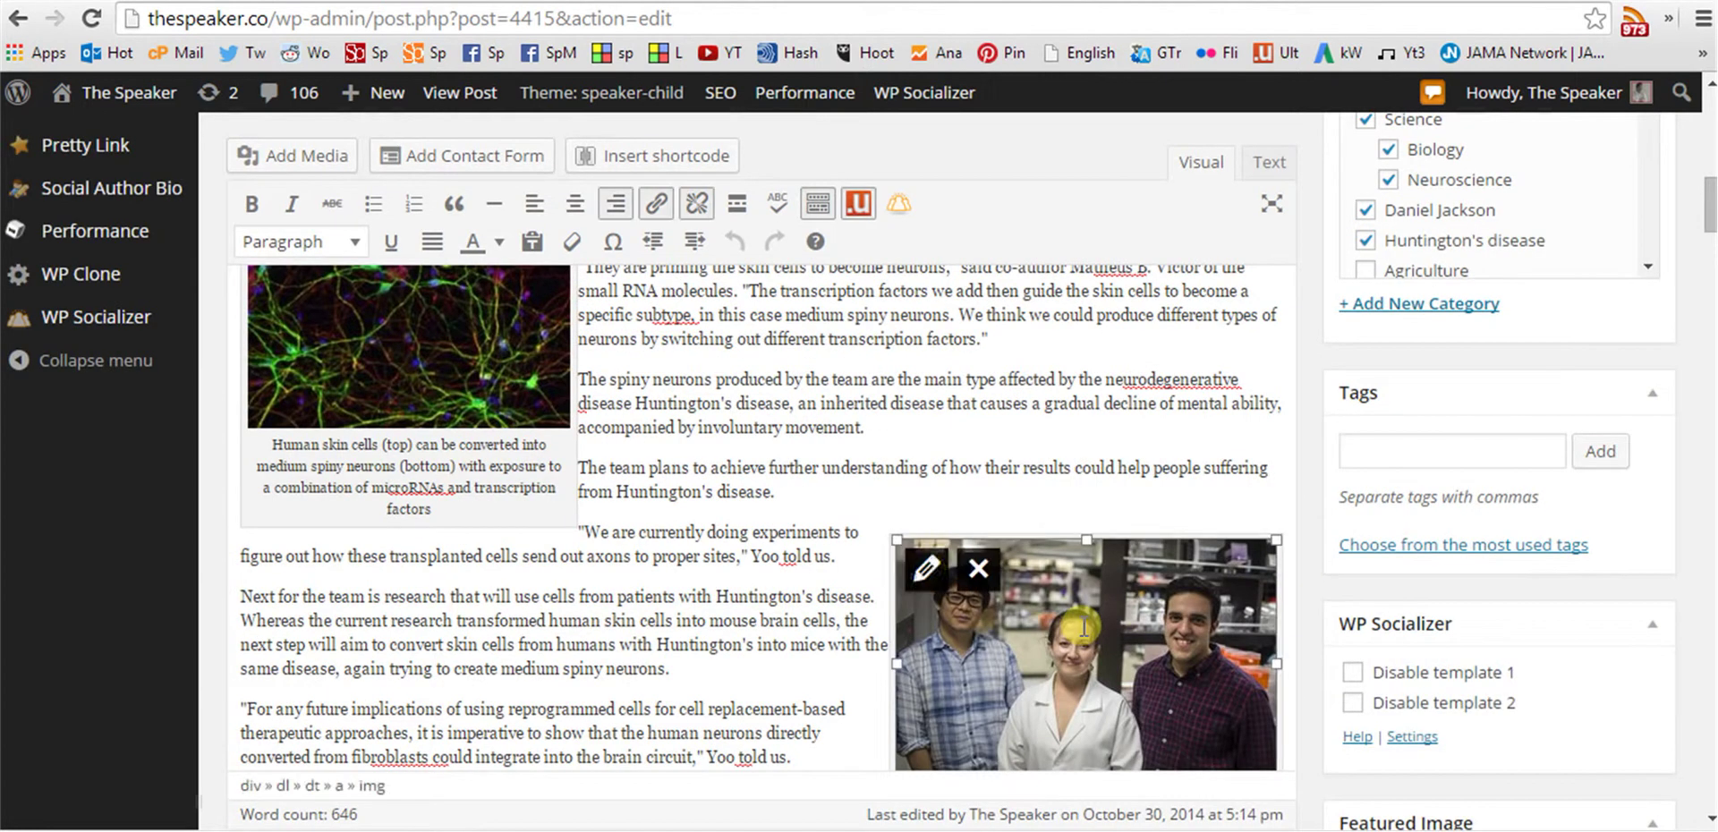
click(927, 569)
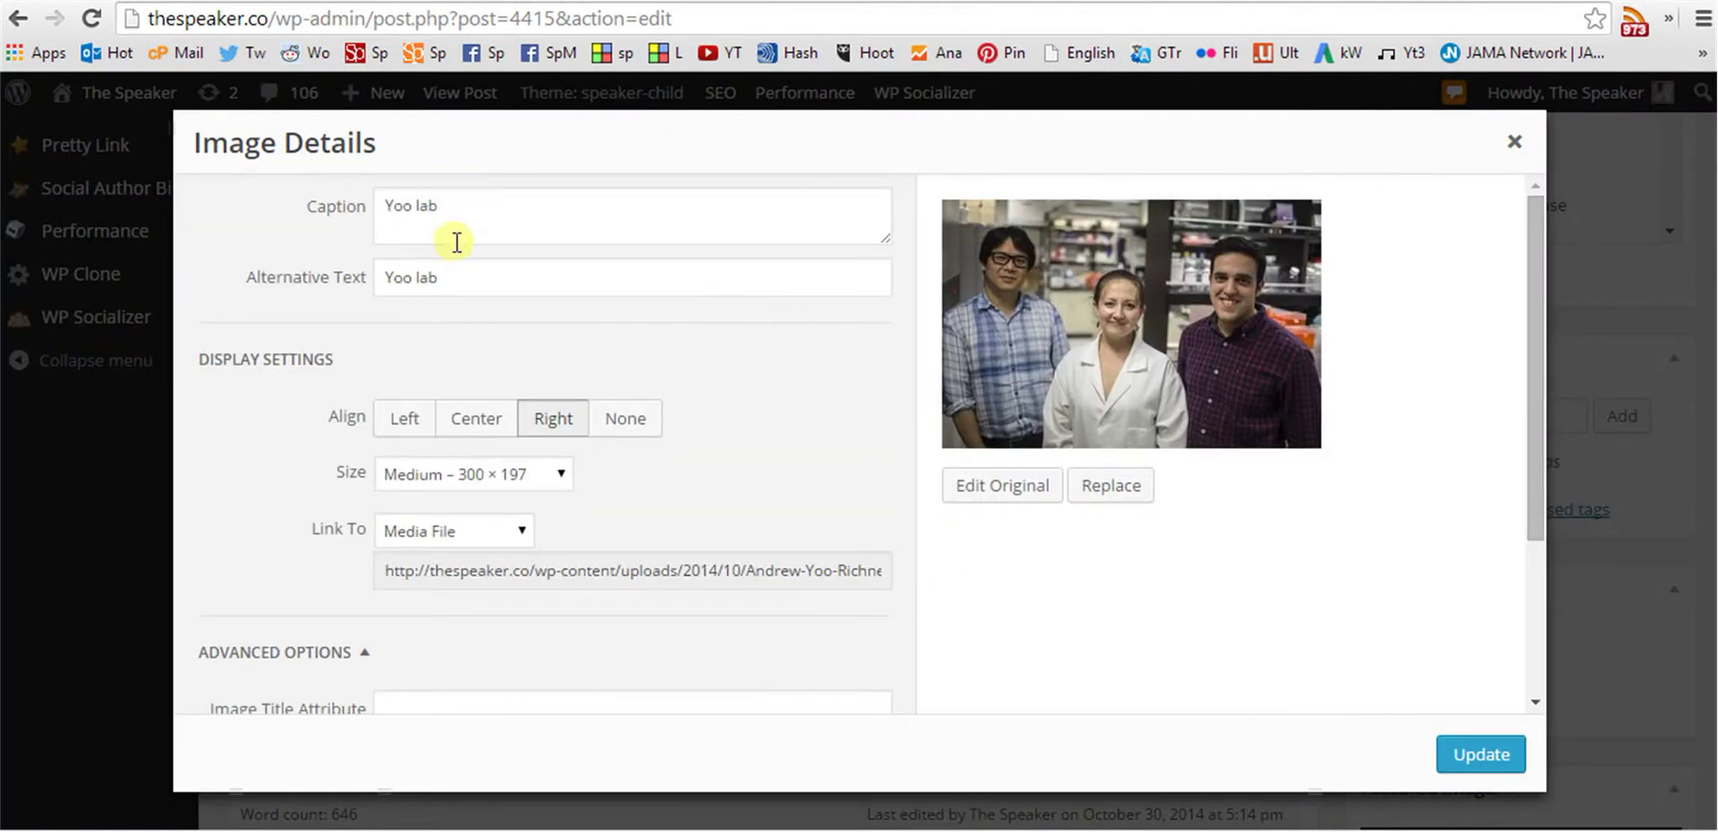
drag(454, 274, 338, 277)
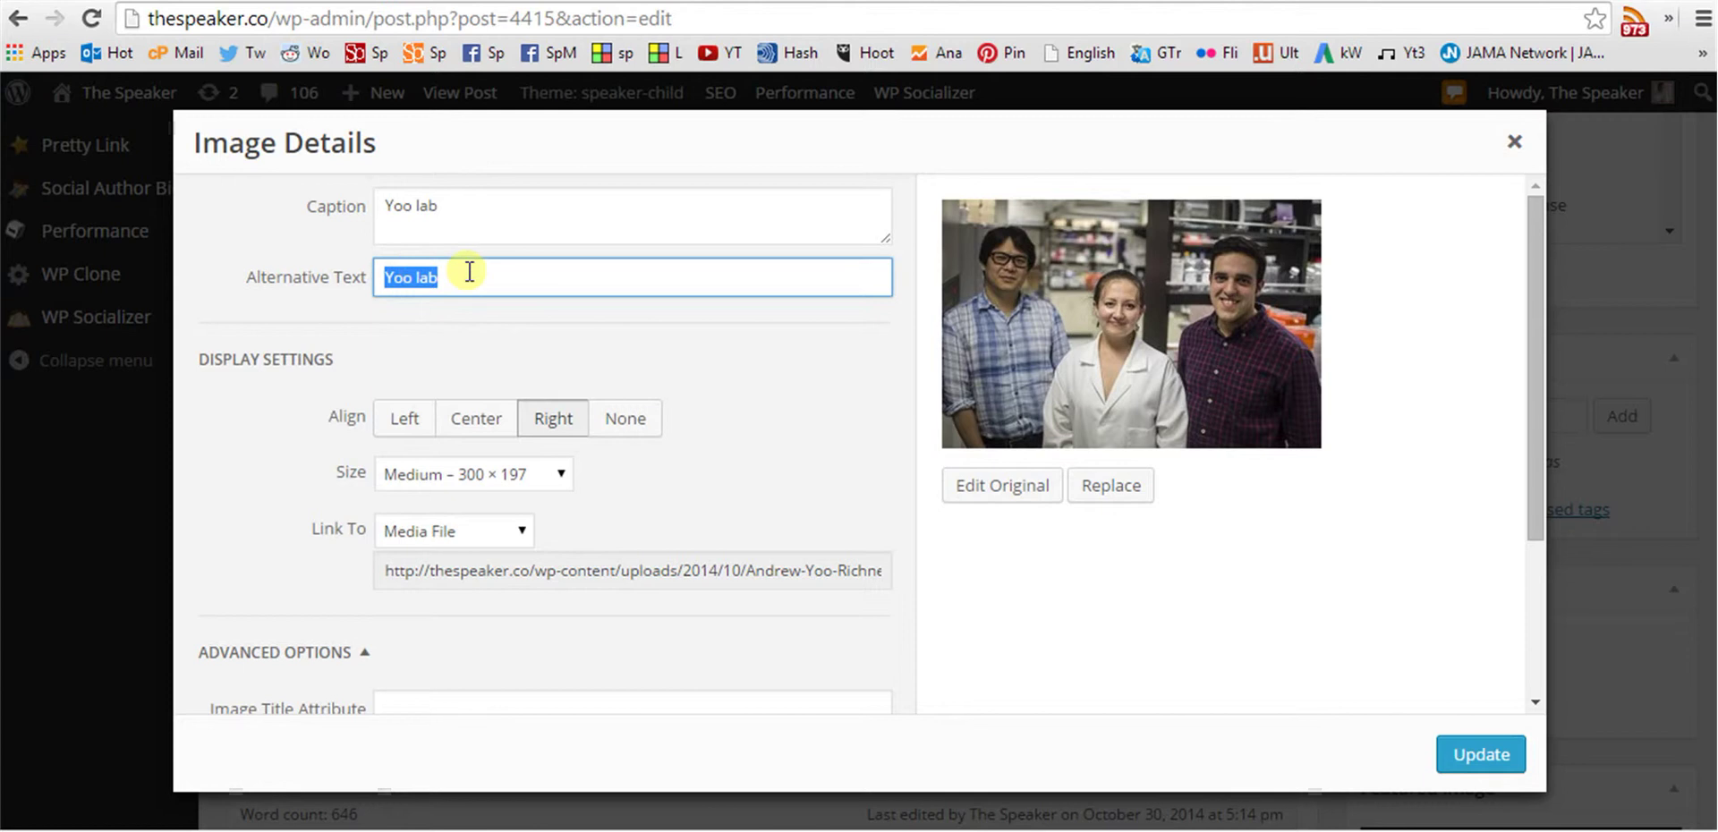
drag(455, 214, 374, 211)
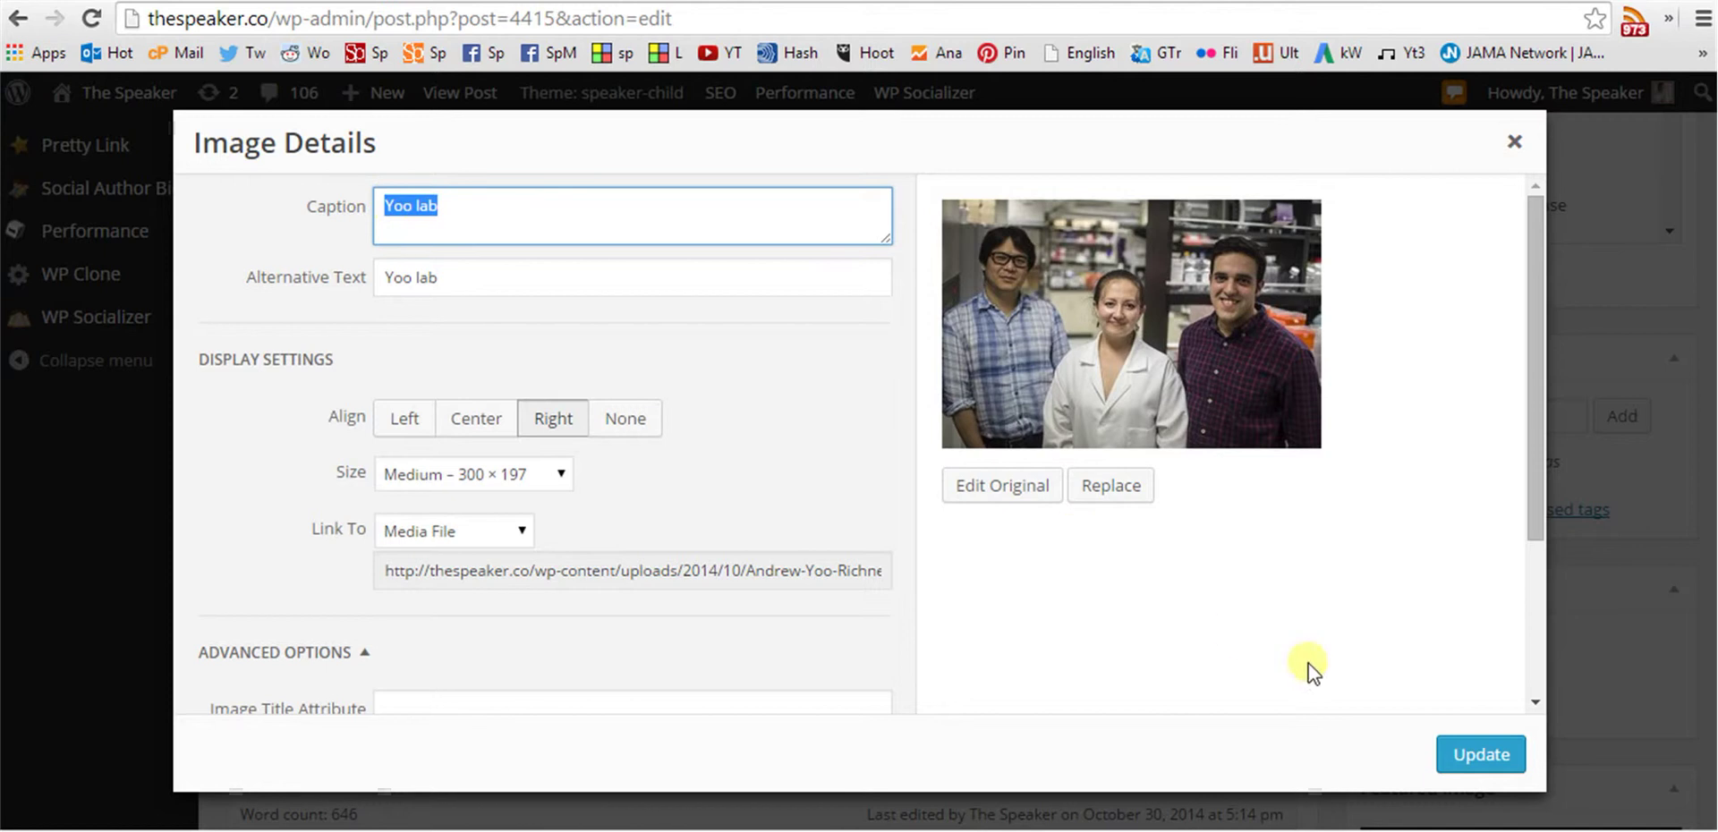
click(1513, 143)
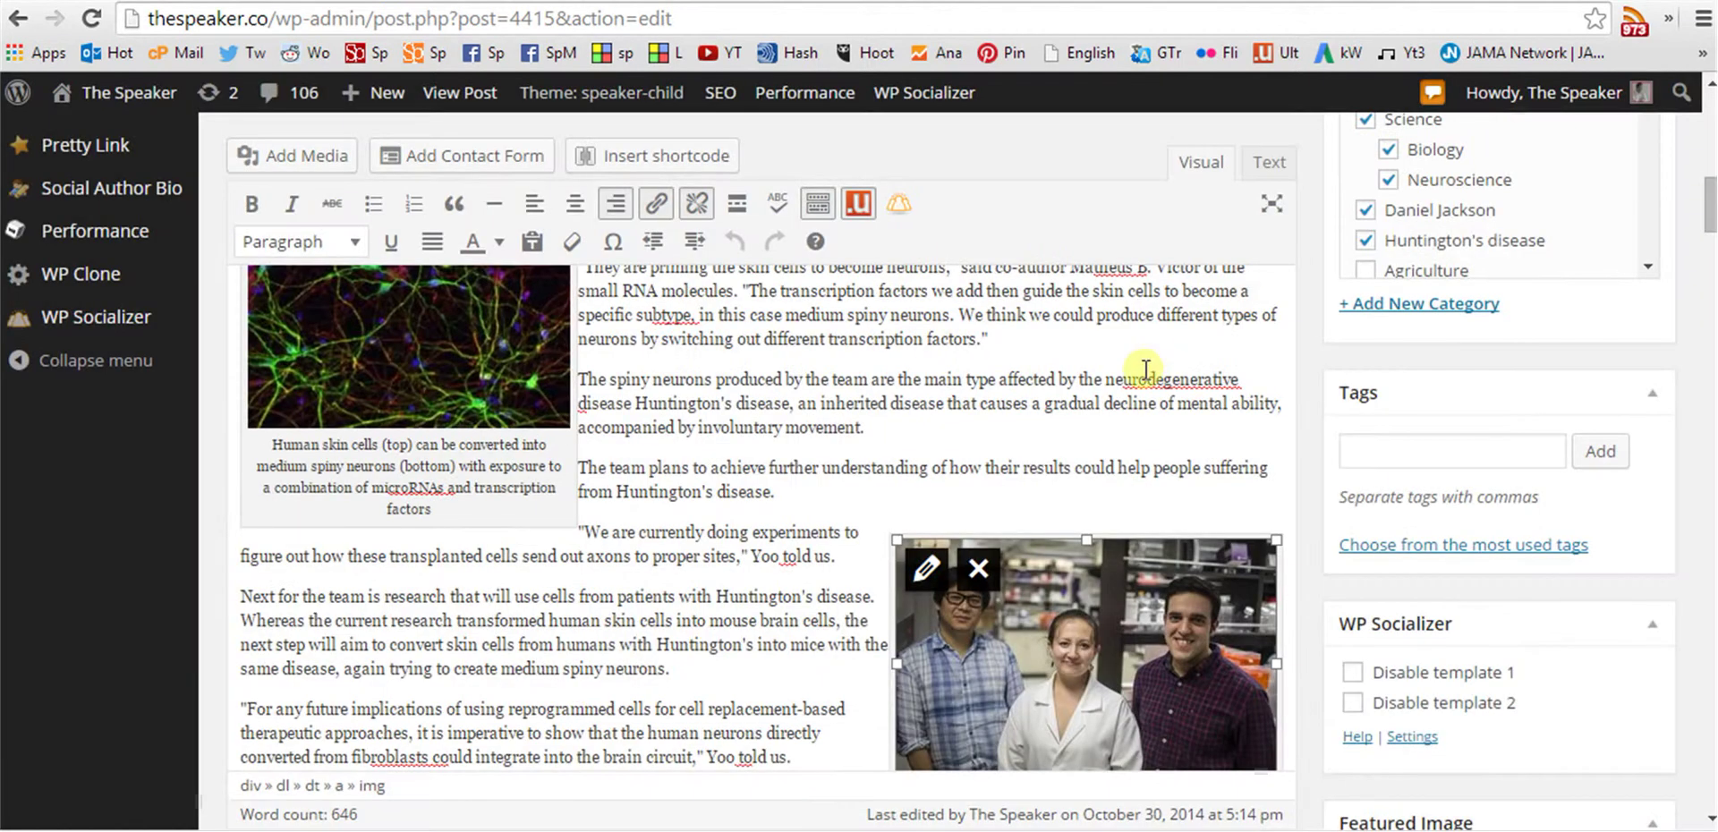
- Examine the article's Yoast SEO settings, including the snippet preview's title, URL and description
scroll(1151, 368, up, 3)
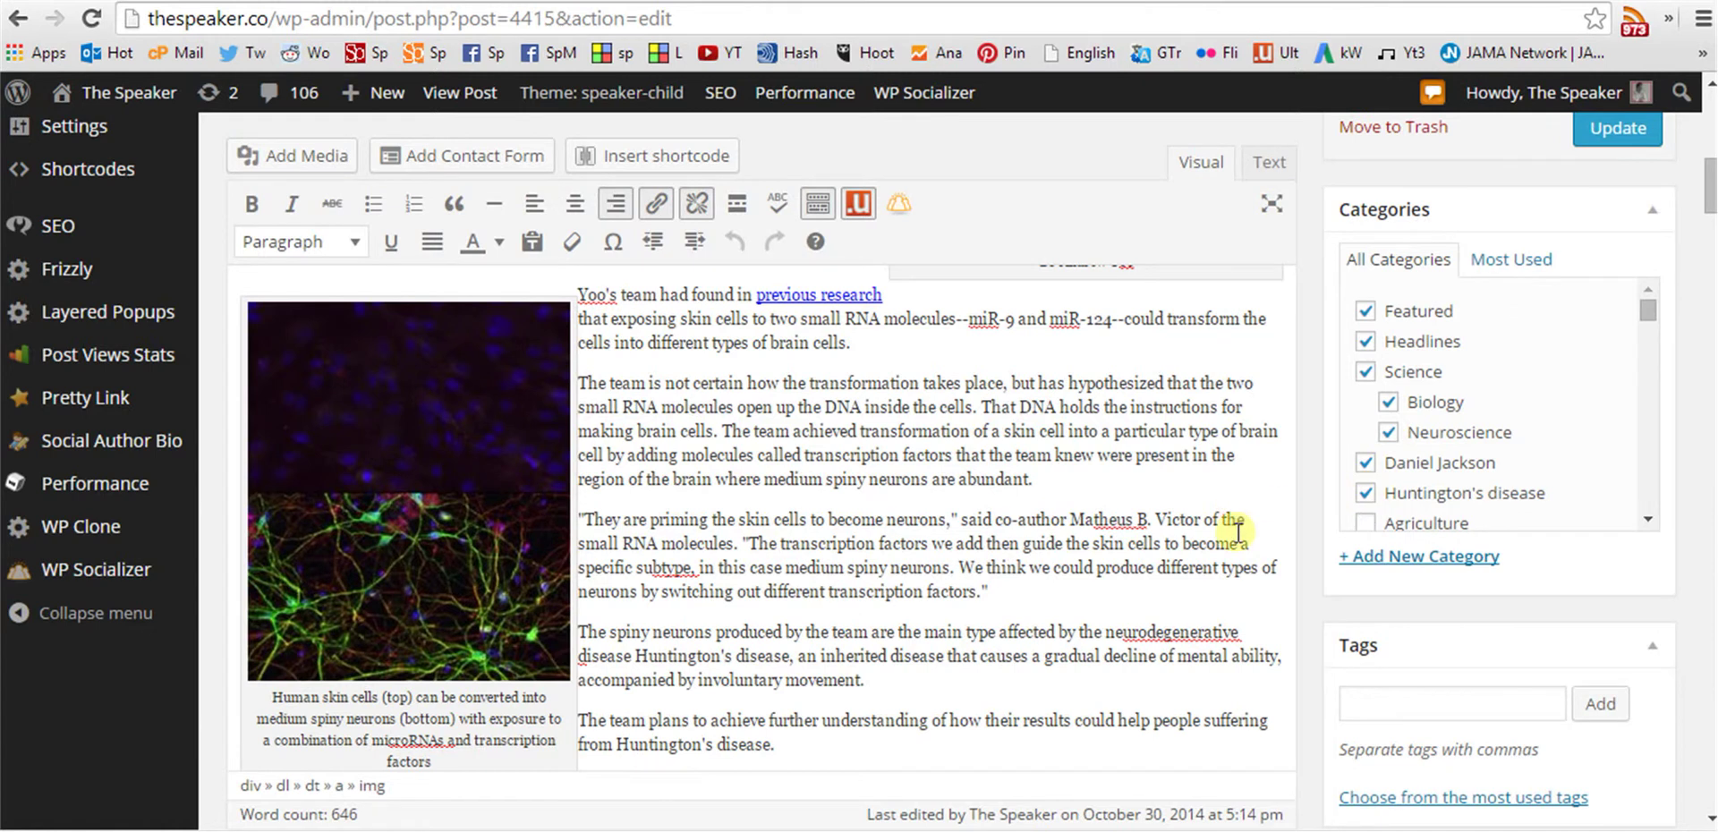
scroll(1240, 523, down, 4)
scroll(1239, 532, down, 9)
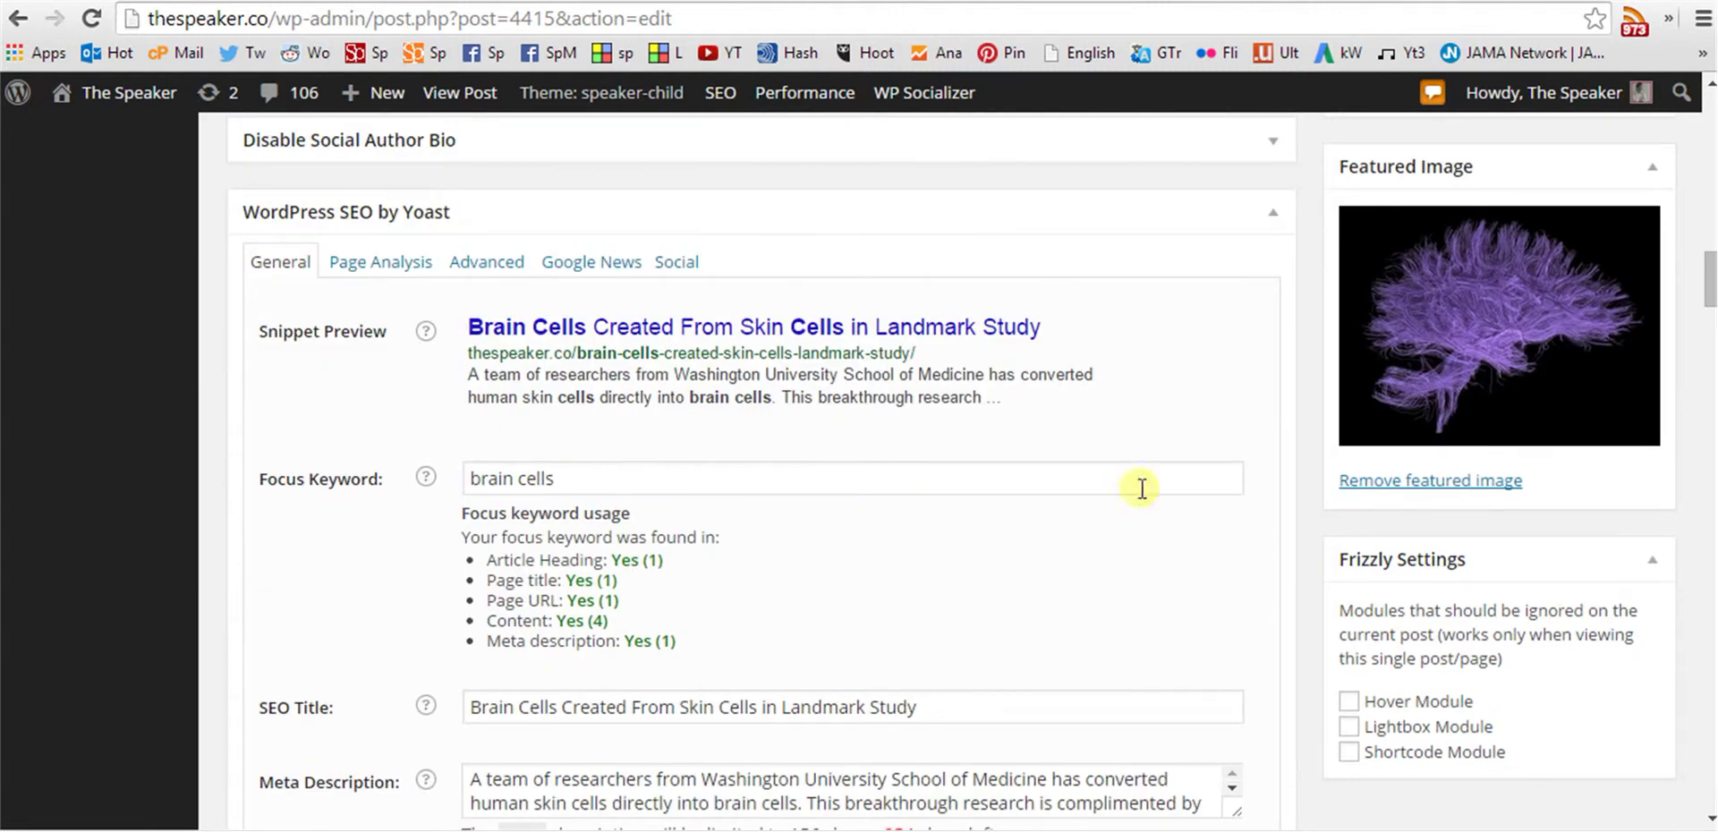
scroll(994, 456, down, 1)
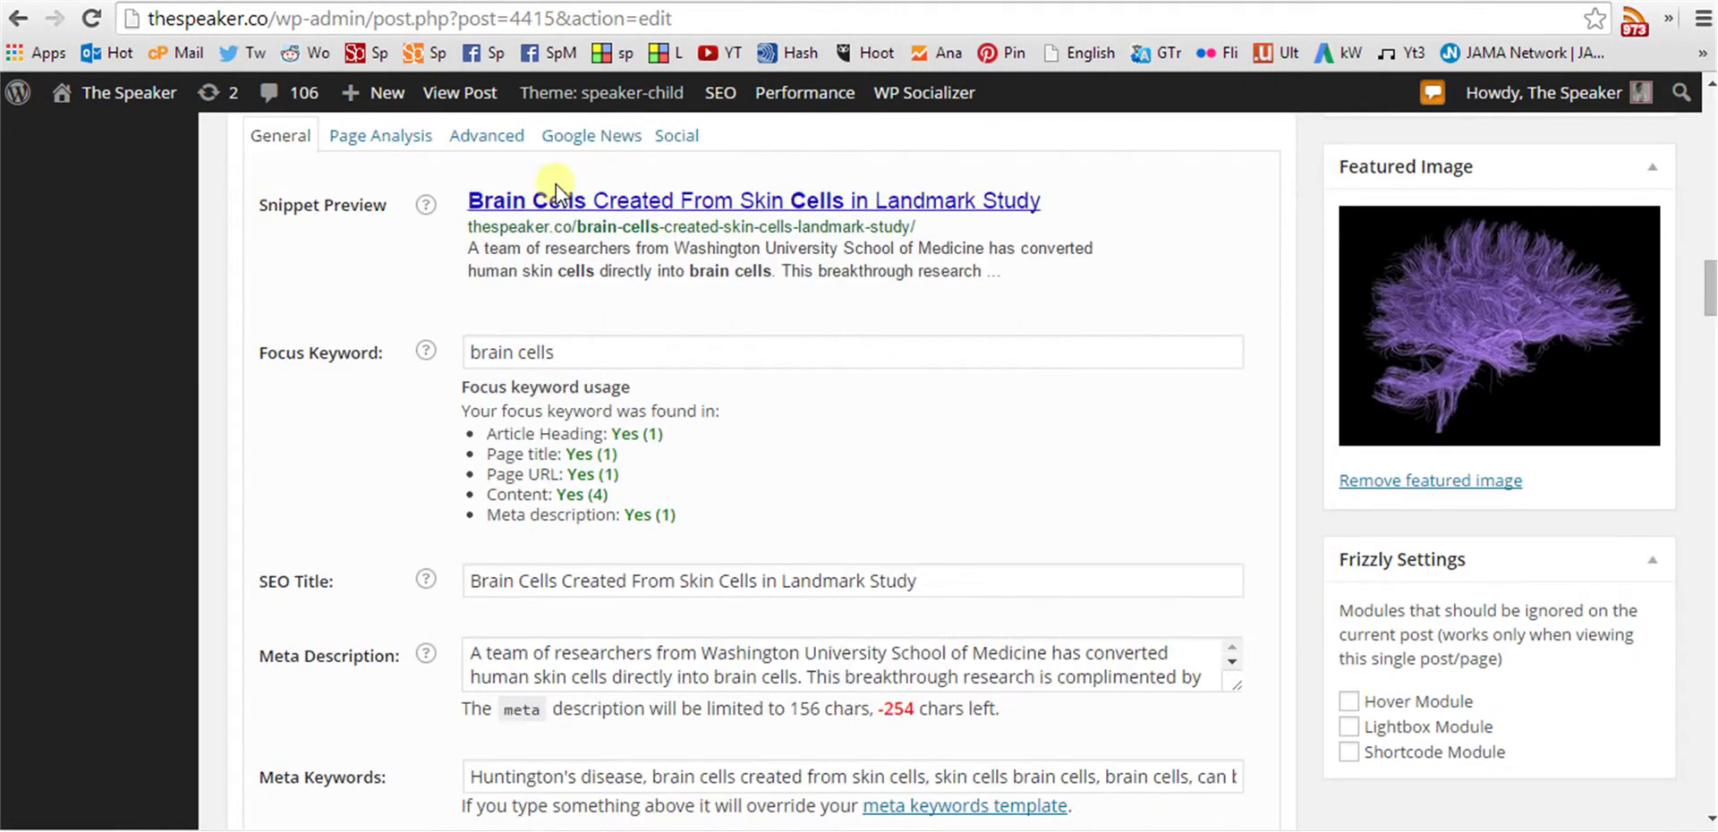
drag(453, 200, 1005, 280)
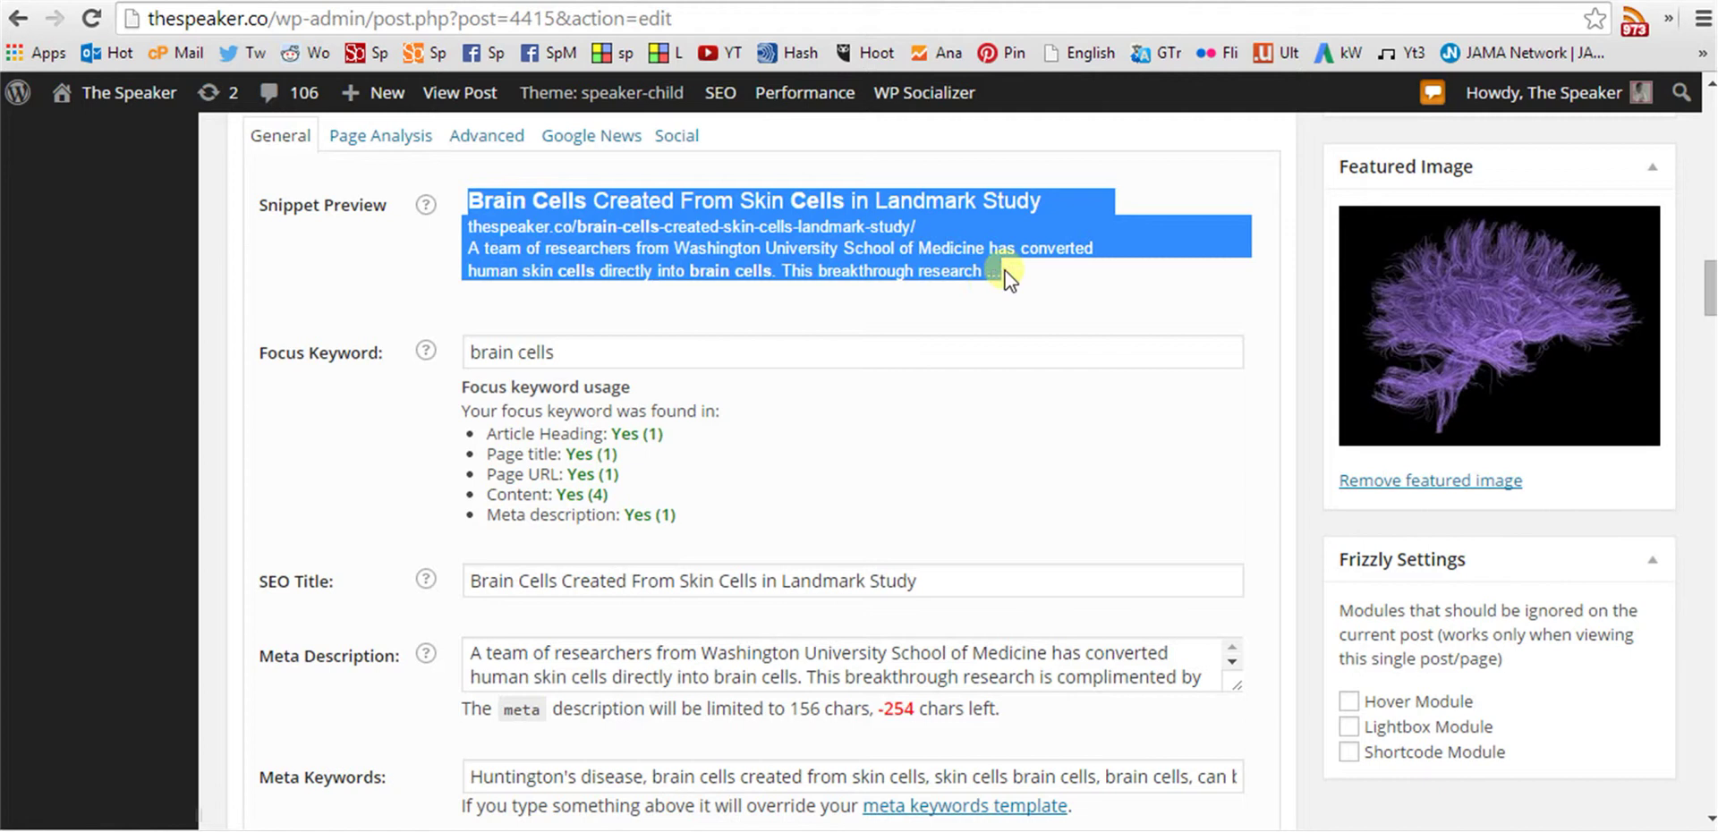
click(1009, 269)
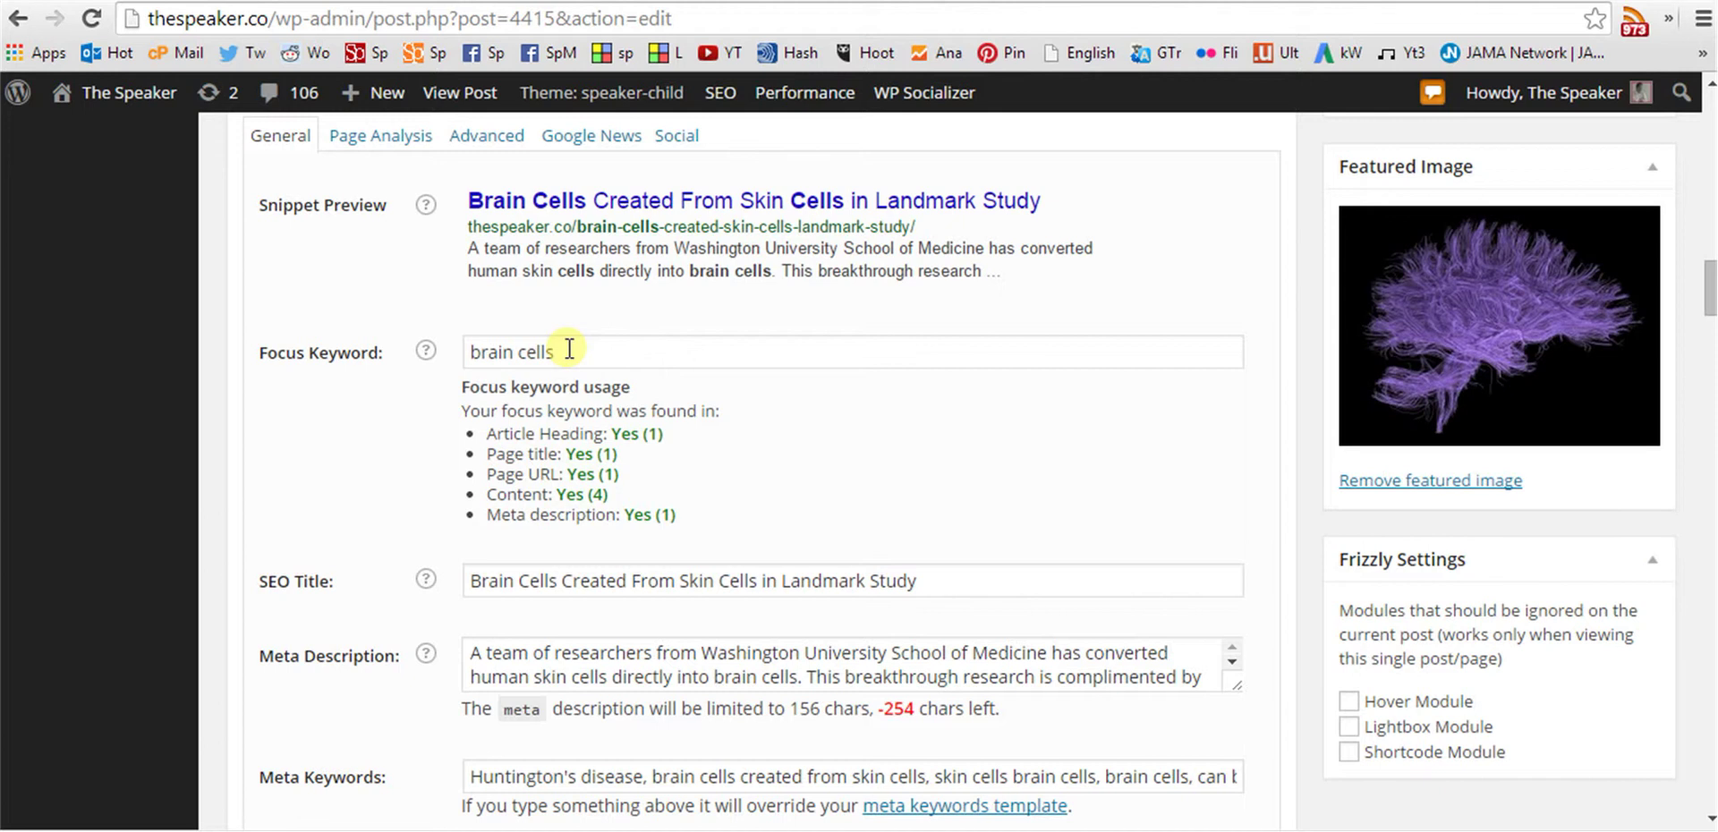
- Append "change" to the SEO title to test its effect on the snippet preview, and remove the added text
click(947, 582)
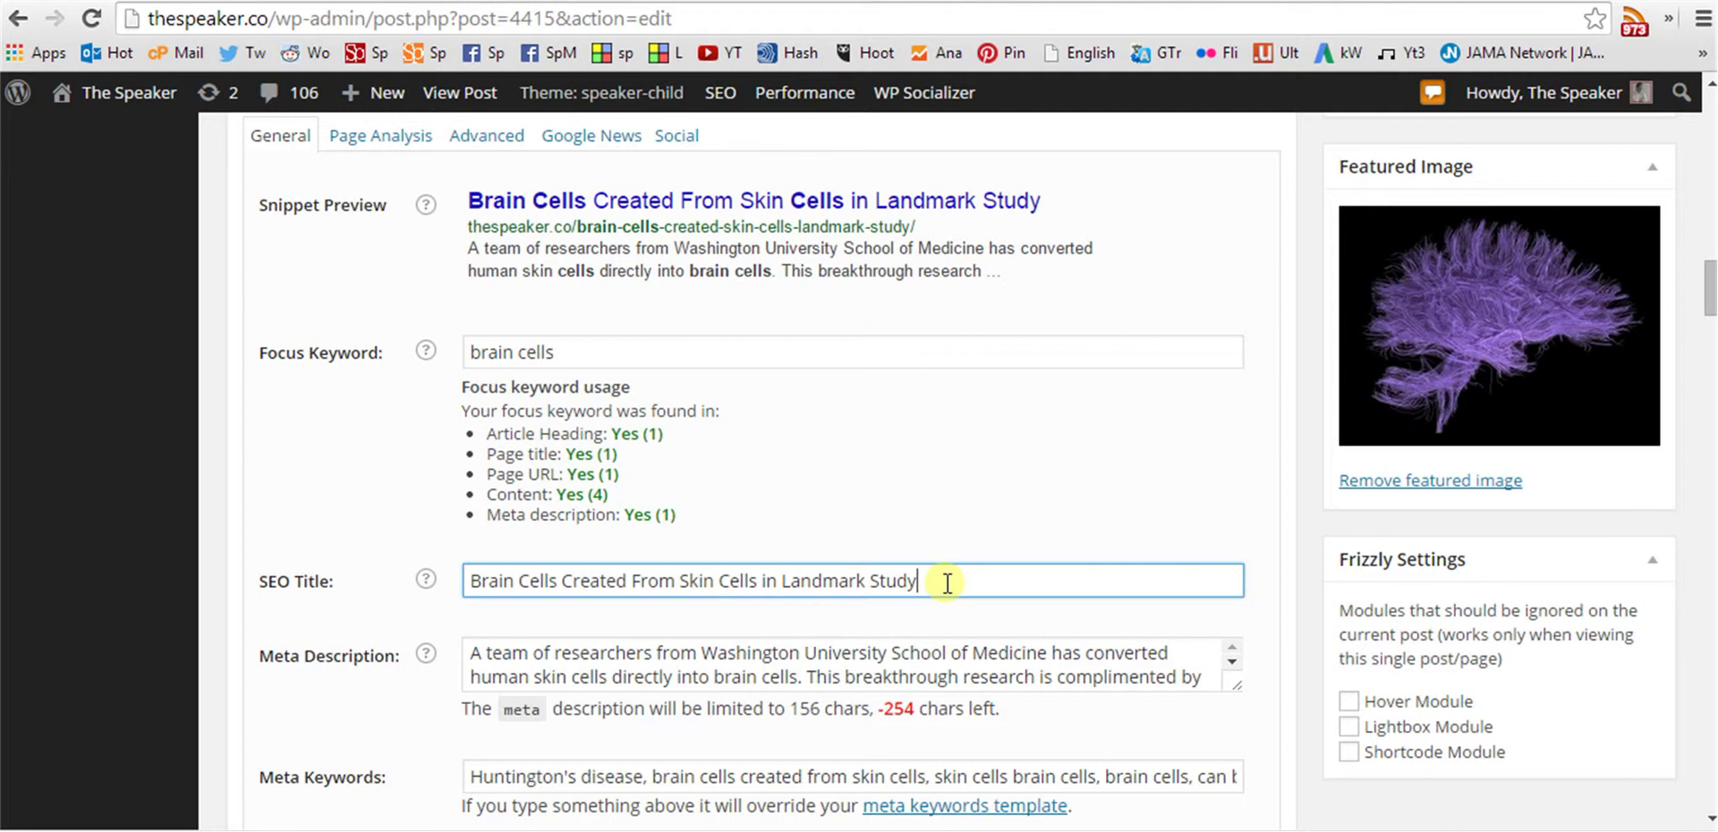
text(change)
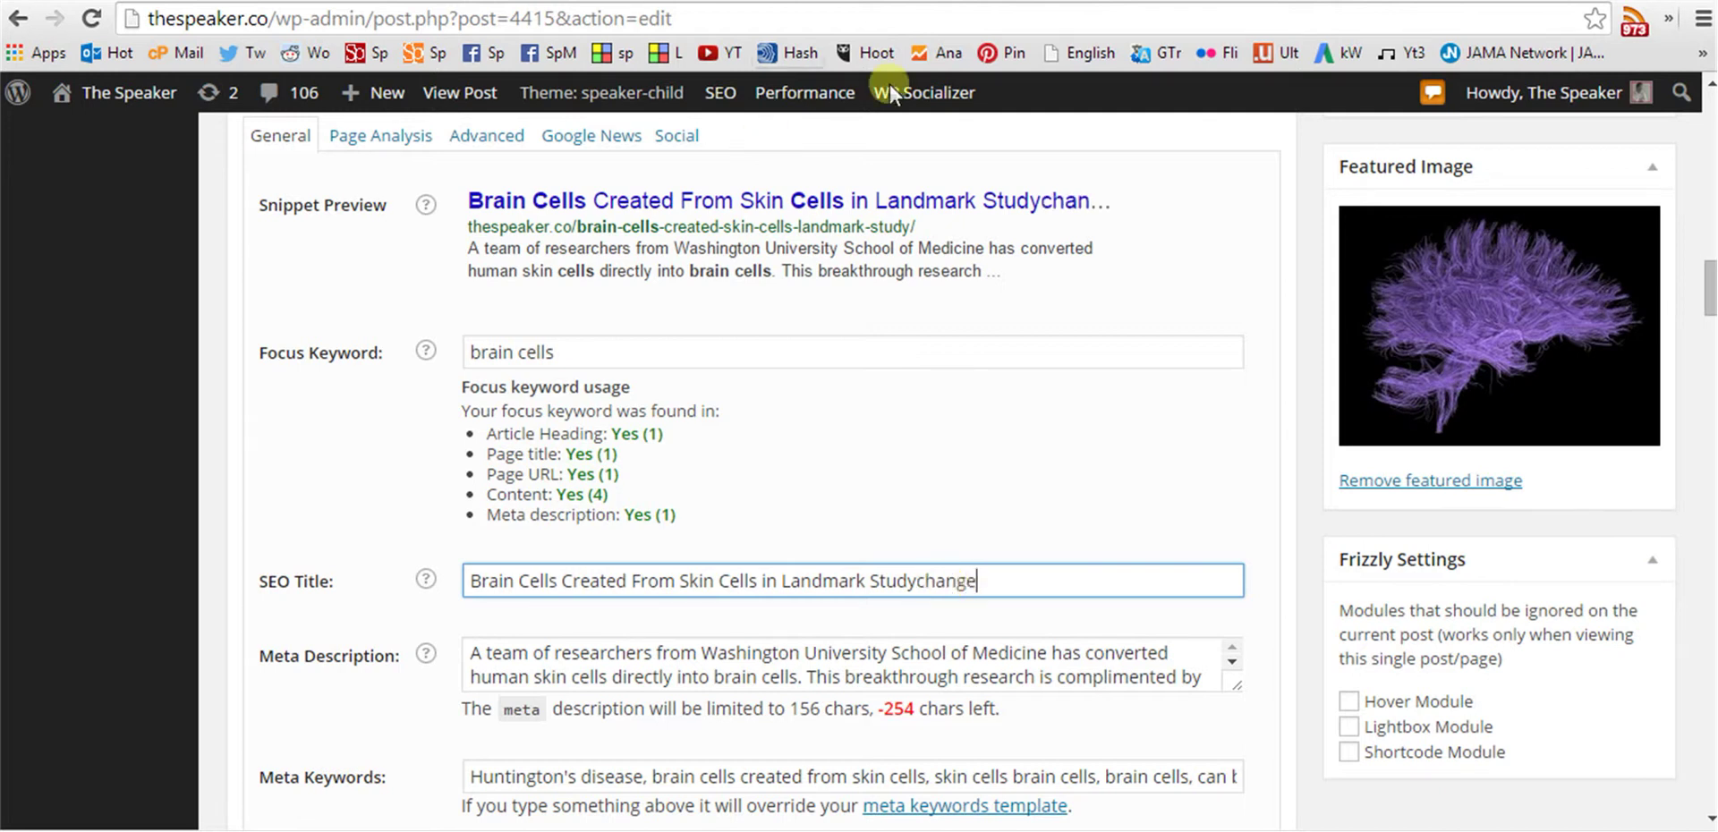
drag(1106, 200, 1040, 211)
drag(920, 581, 990, 576)
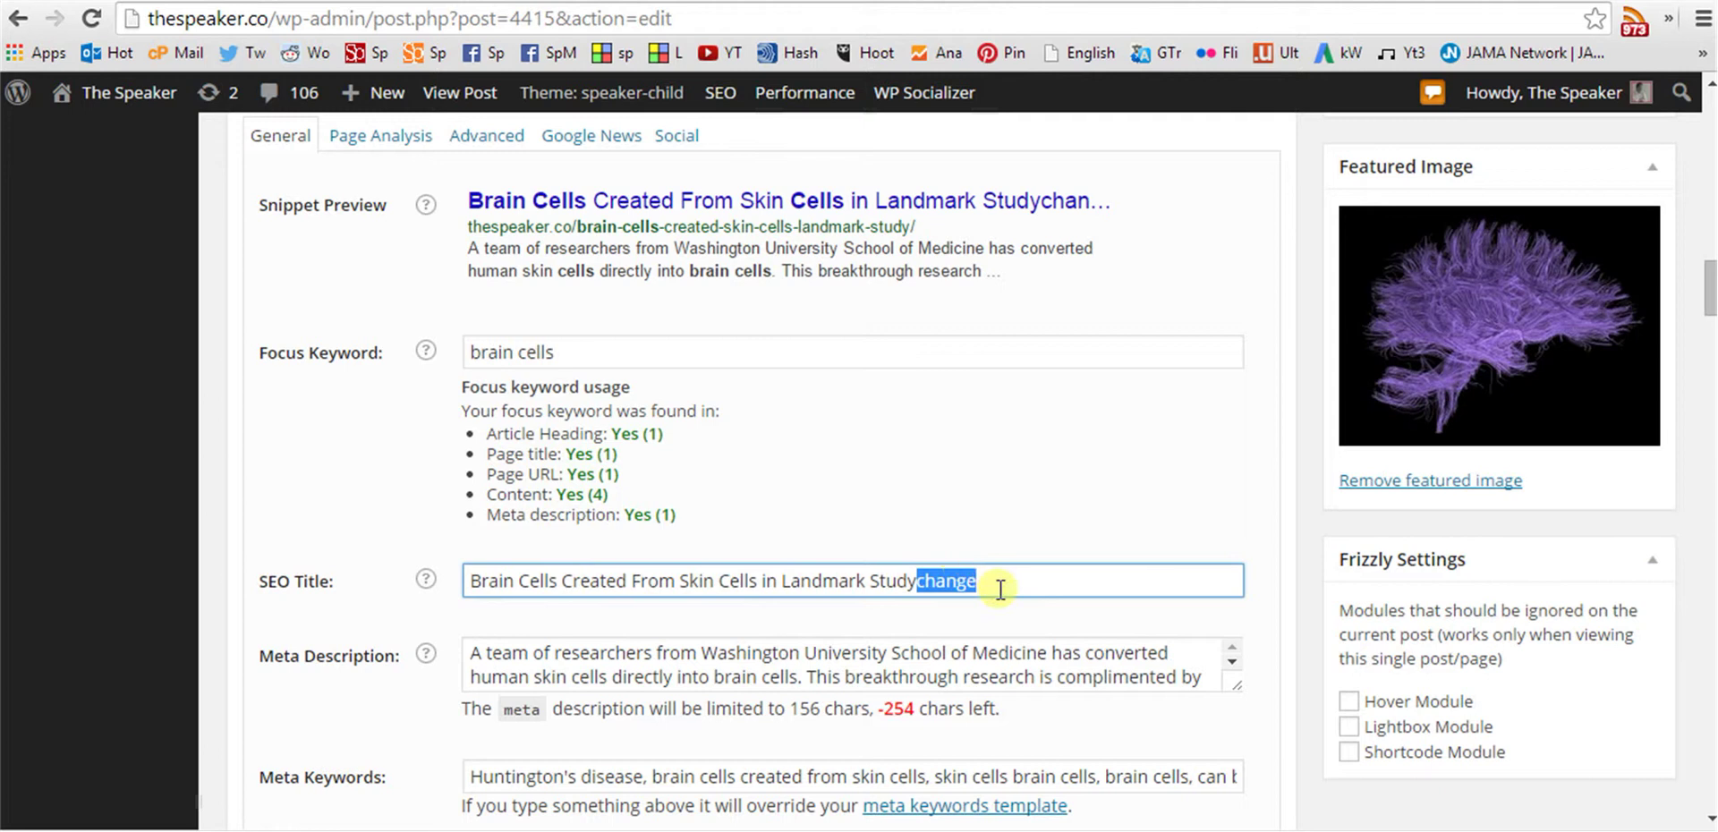
key(BackSpace)
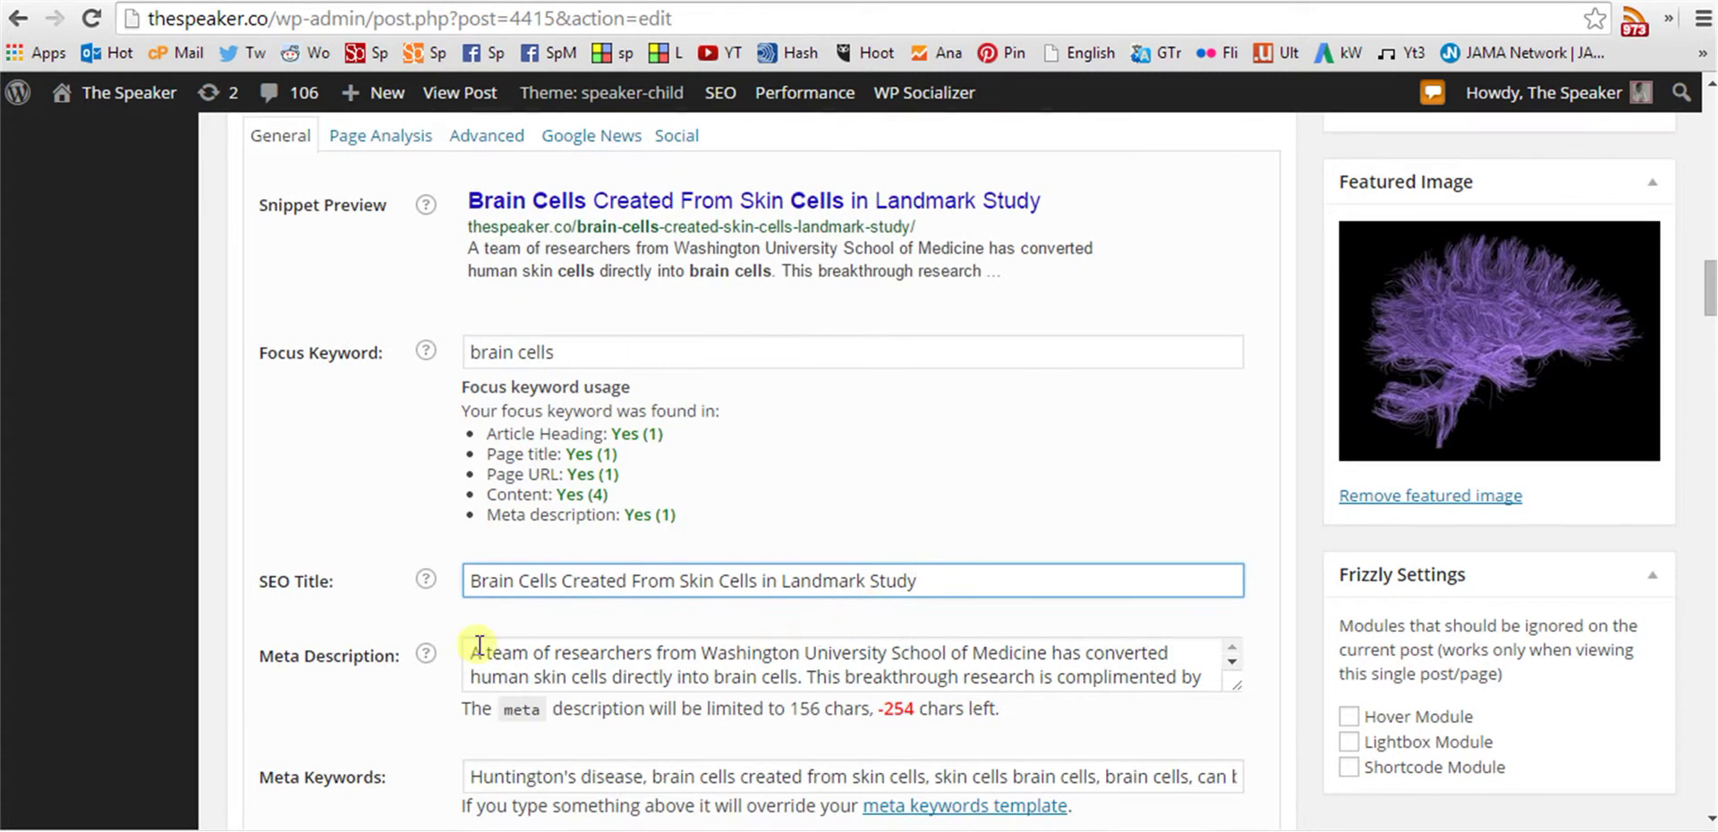
- Examine the article's meta description through to its end
drag(473, 653, 1100, 743)
click(1085, 676)
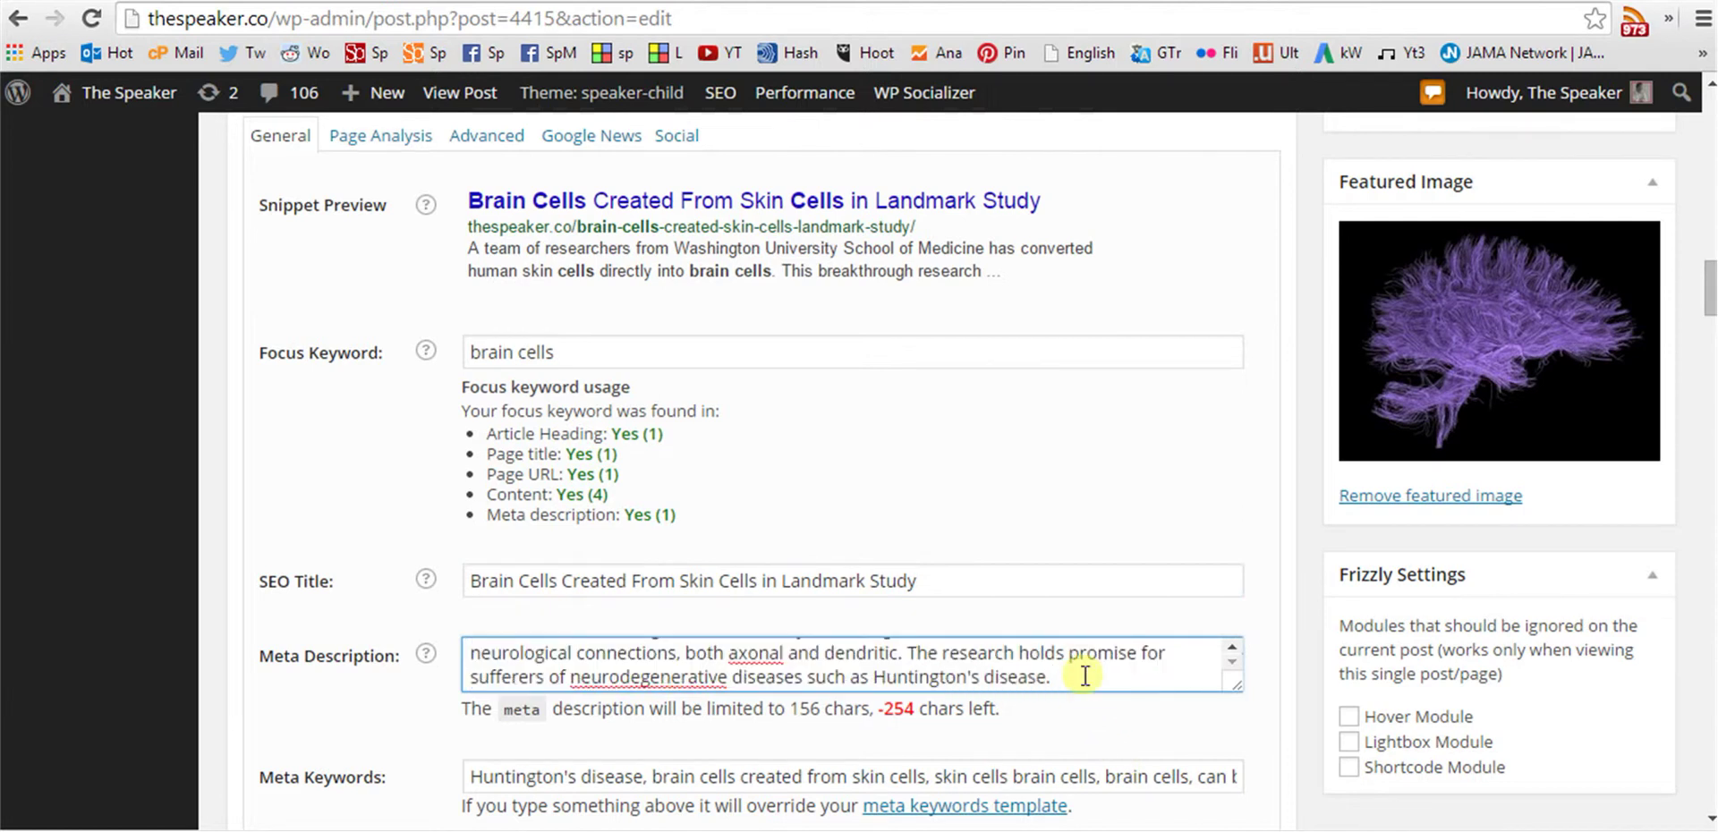
- Review the article's meta description and read through its full list of meta keywords
scroll(1085, 677, up, 3)
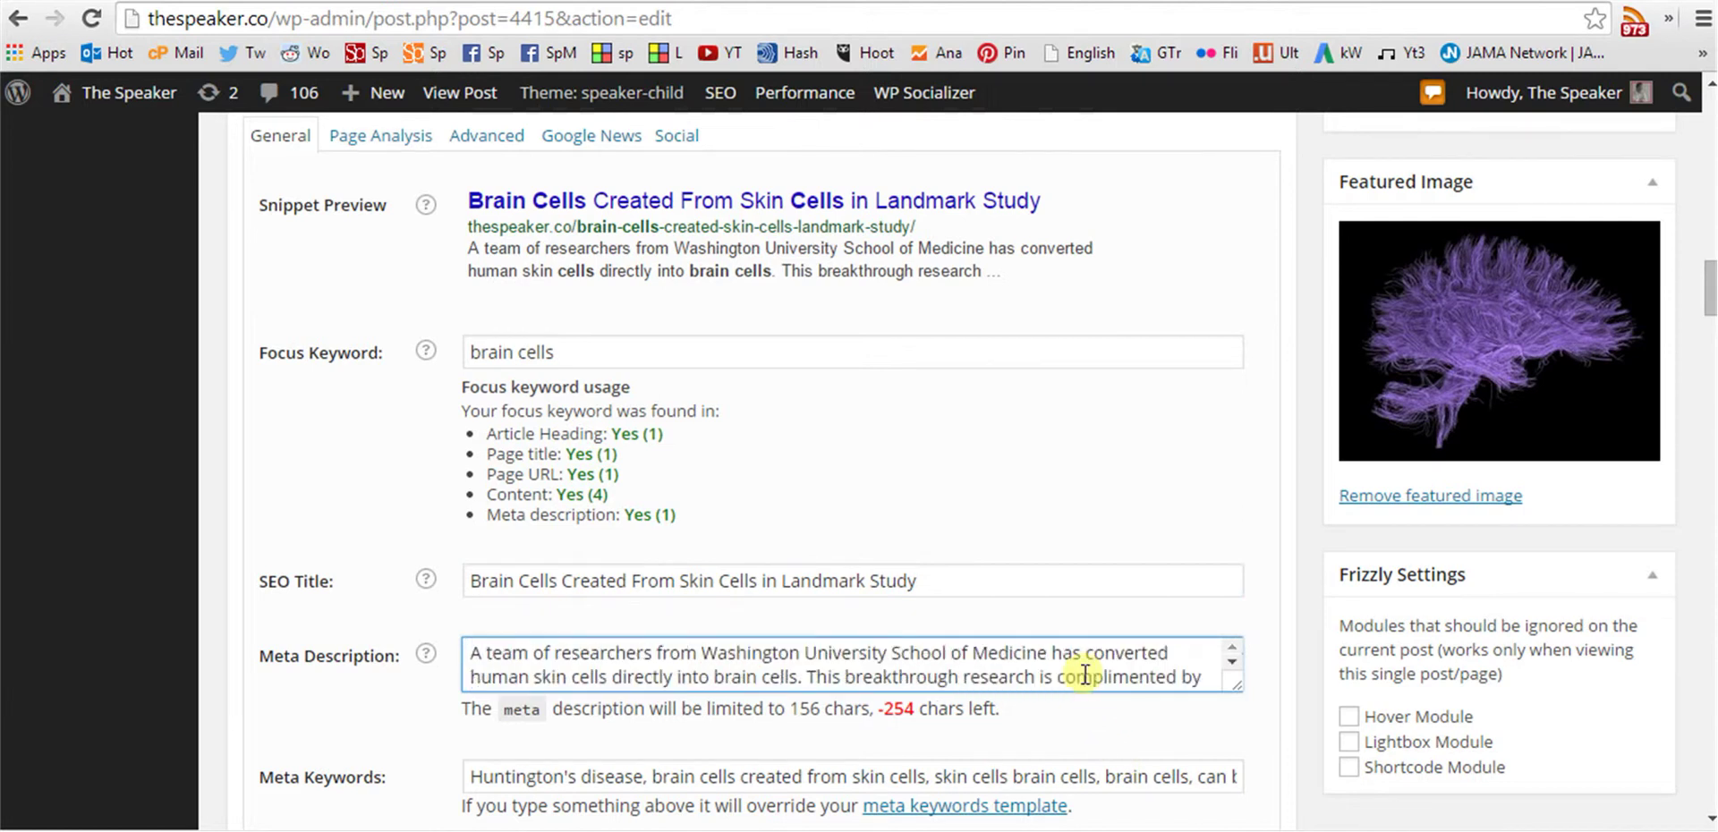
scroll(1106, 669, down, 3)
scroll(1163, 660, down, 3)
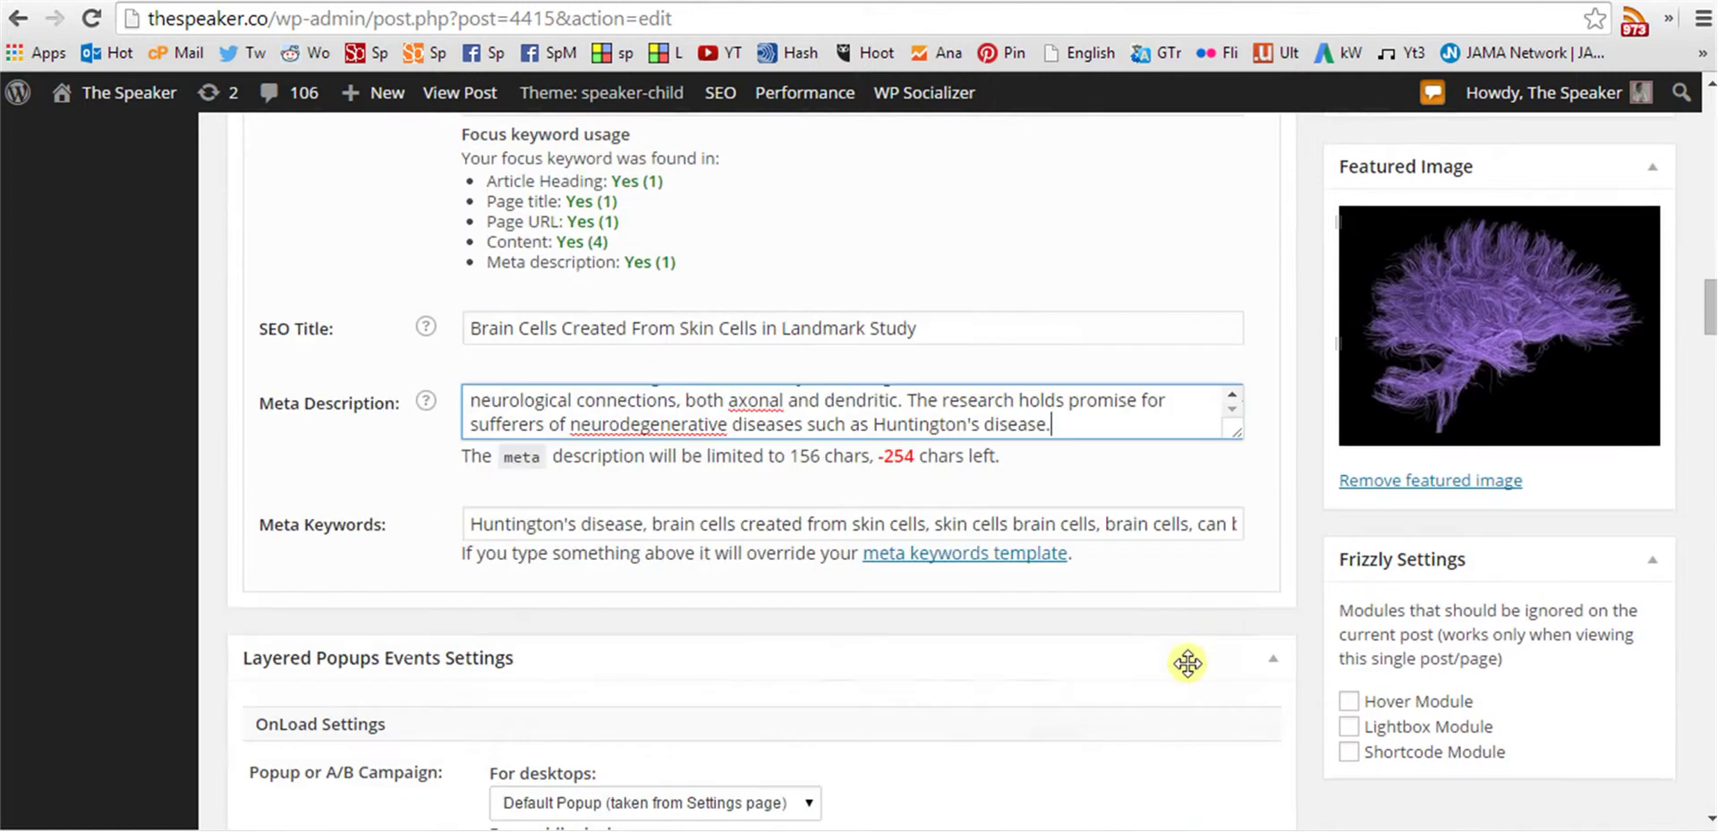
drag(471, 522, 646, 529)
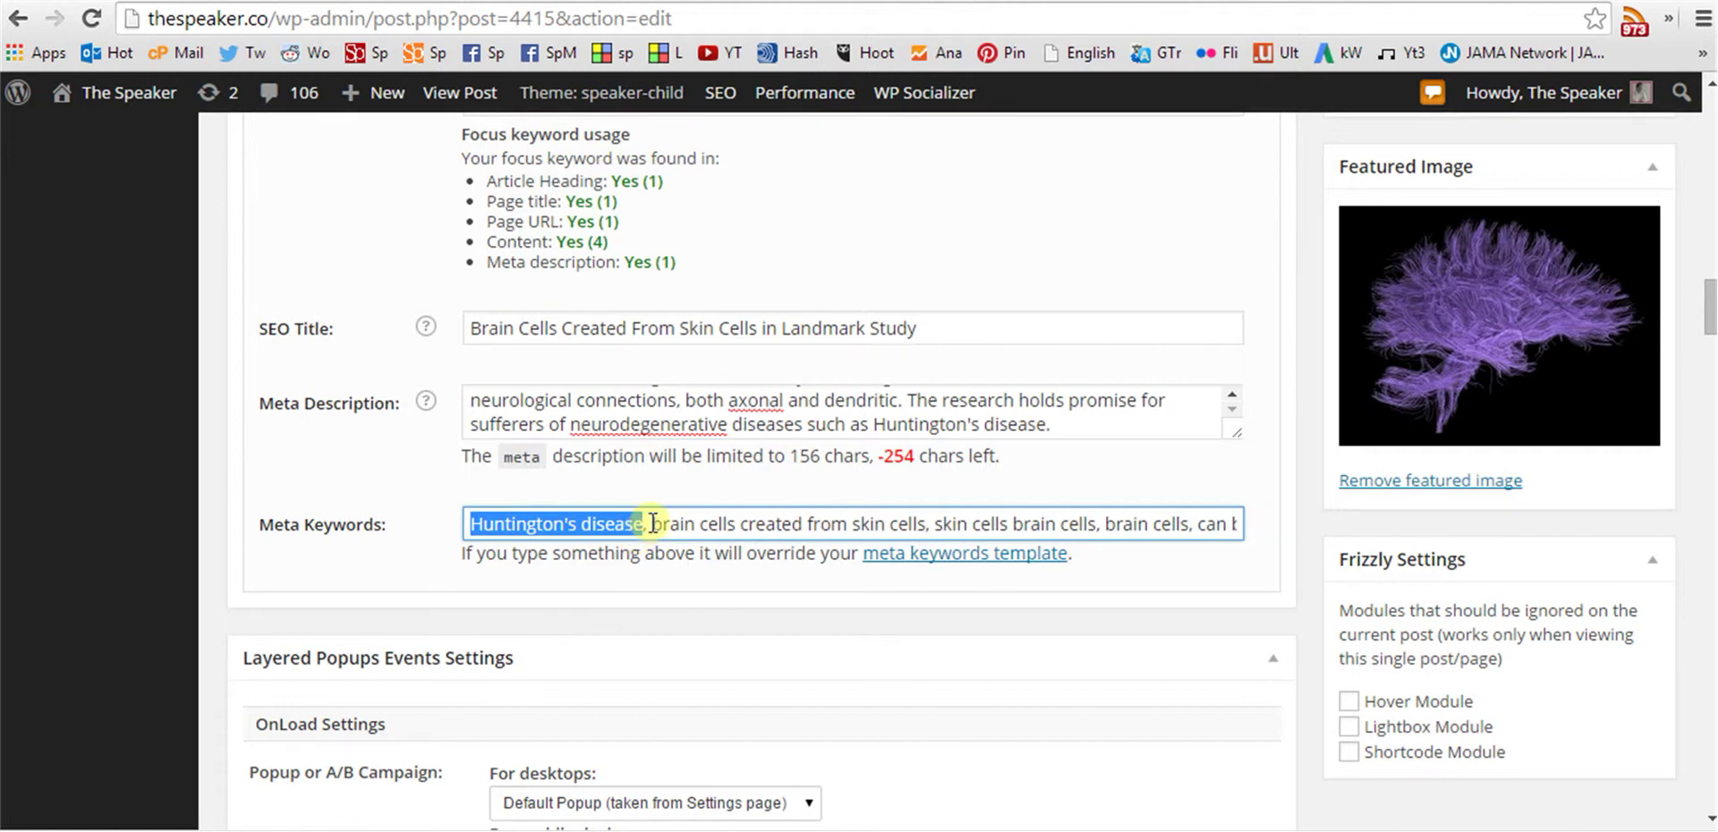
drag(652, 525, 1242, 541)
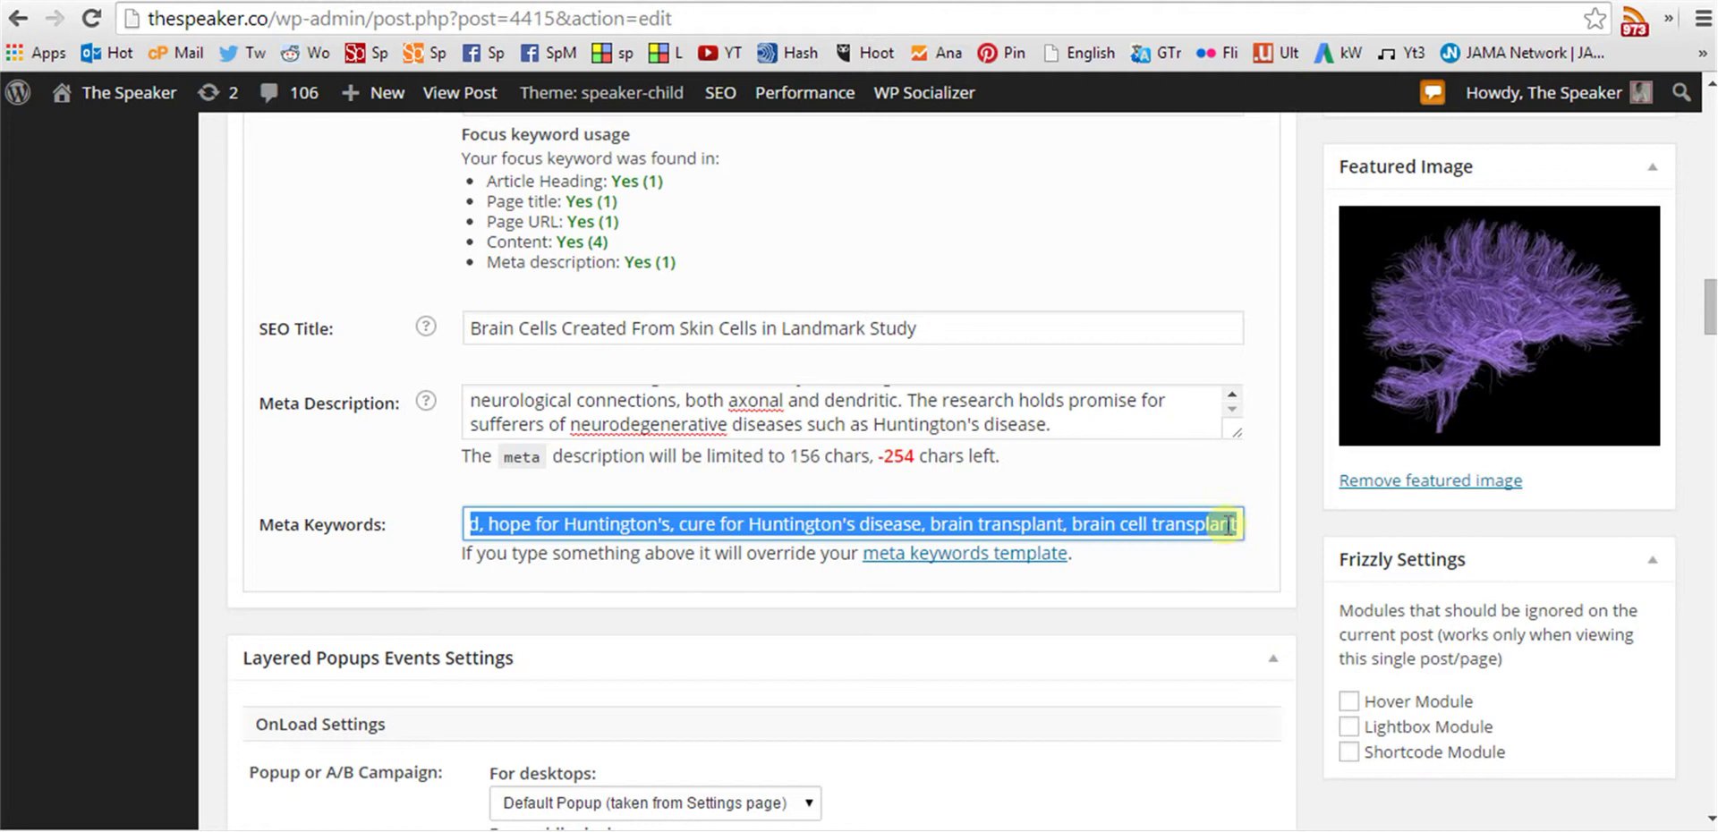
click(1229, 535)
- Copy the full list of meta keywords and check it against the Meta News Keywords in Yoast's Google News settings
drag(1233, 528, 428, 546)
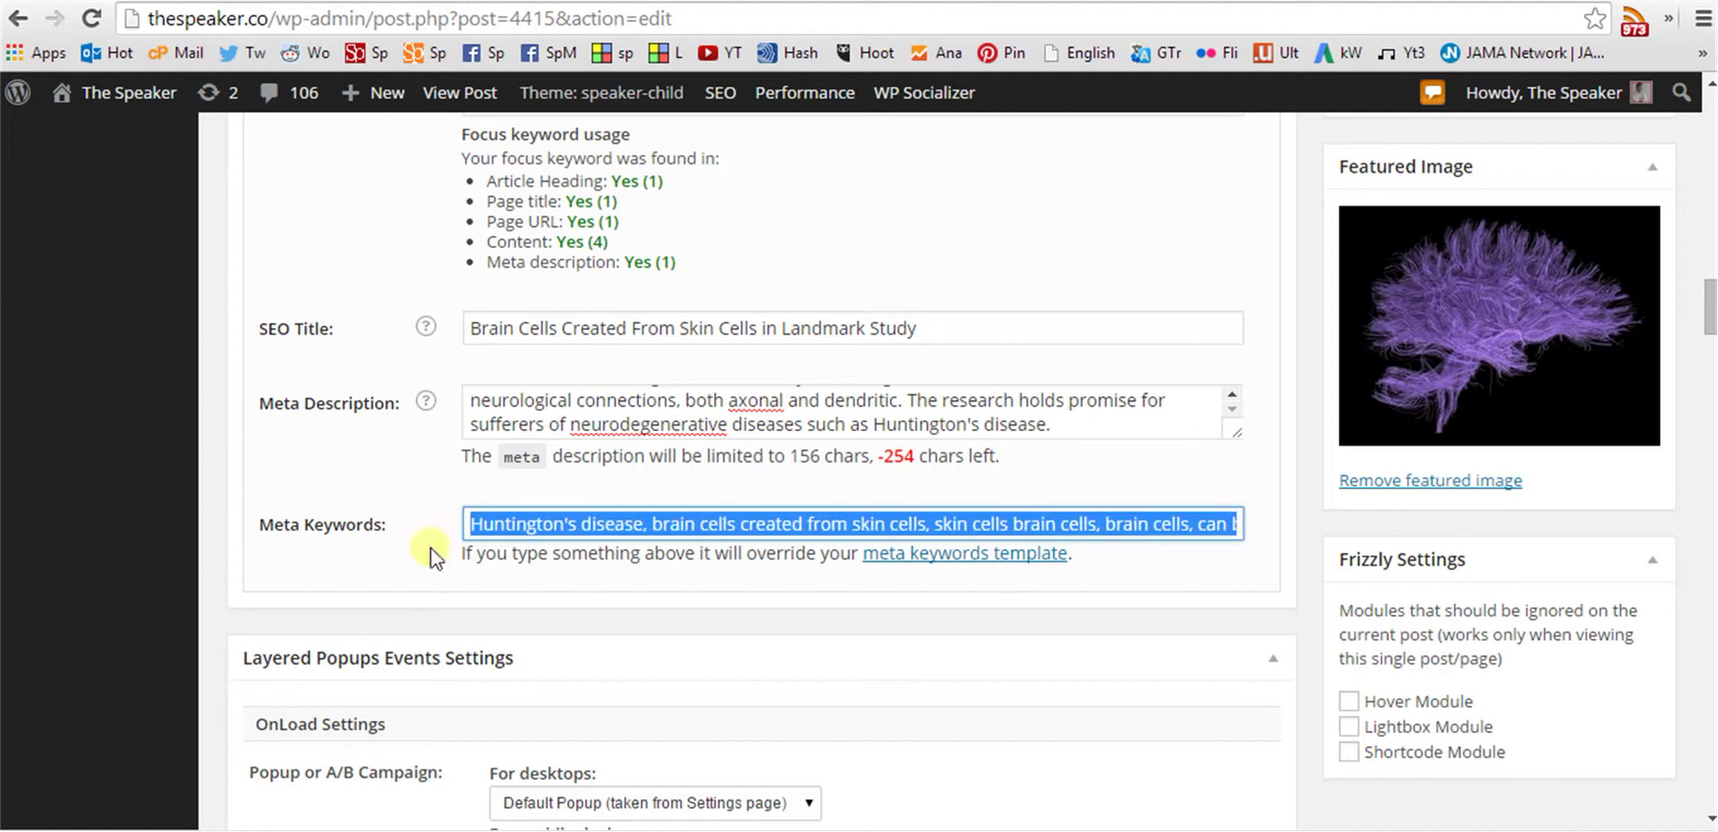
right_click(540, 525)
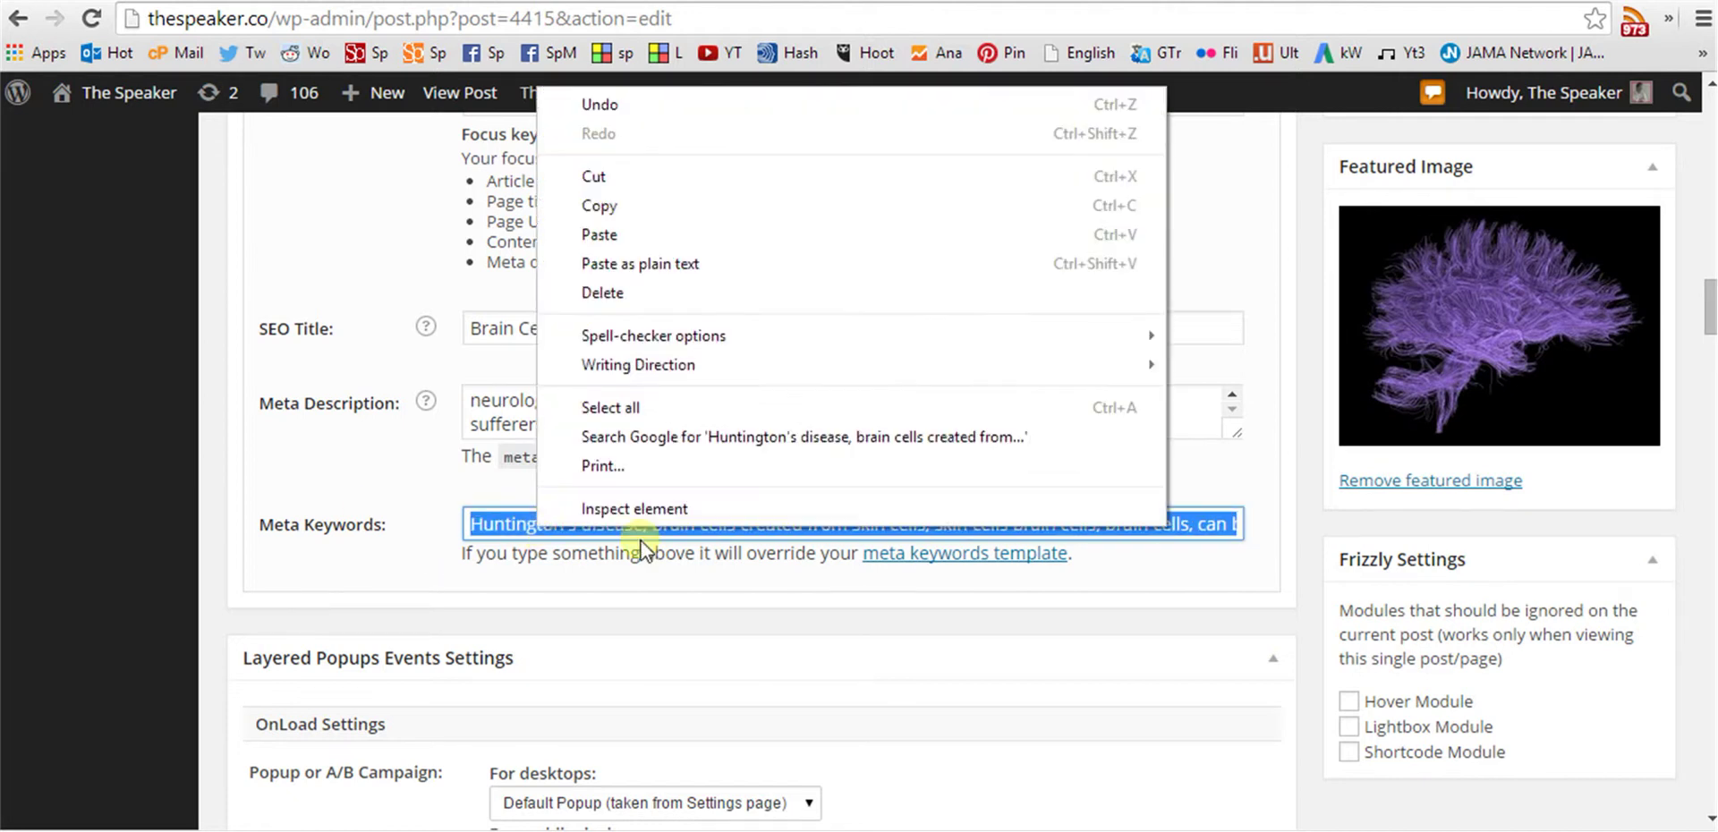
click(598, 206)
scroll(598, 215, up, 5)
click(592, 269)
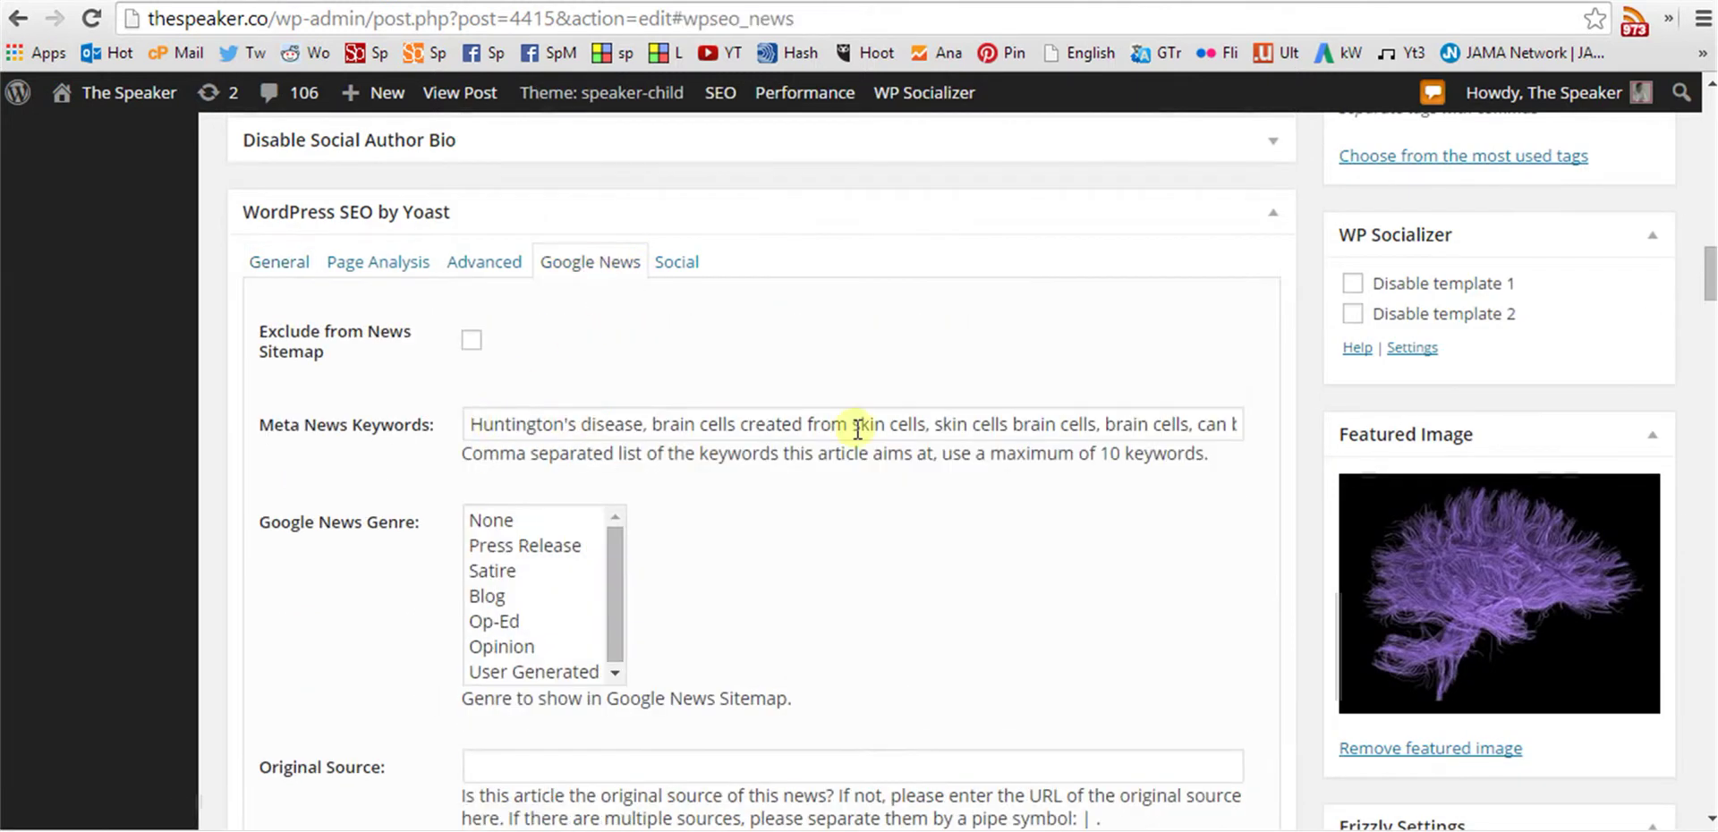
drag(1119, 423, 1312, 402)
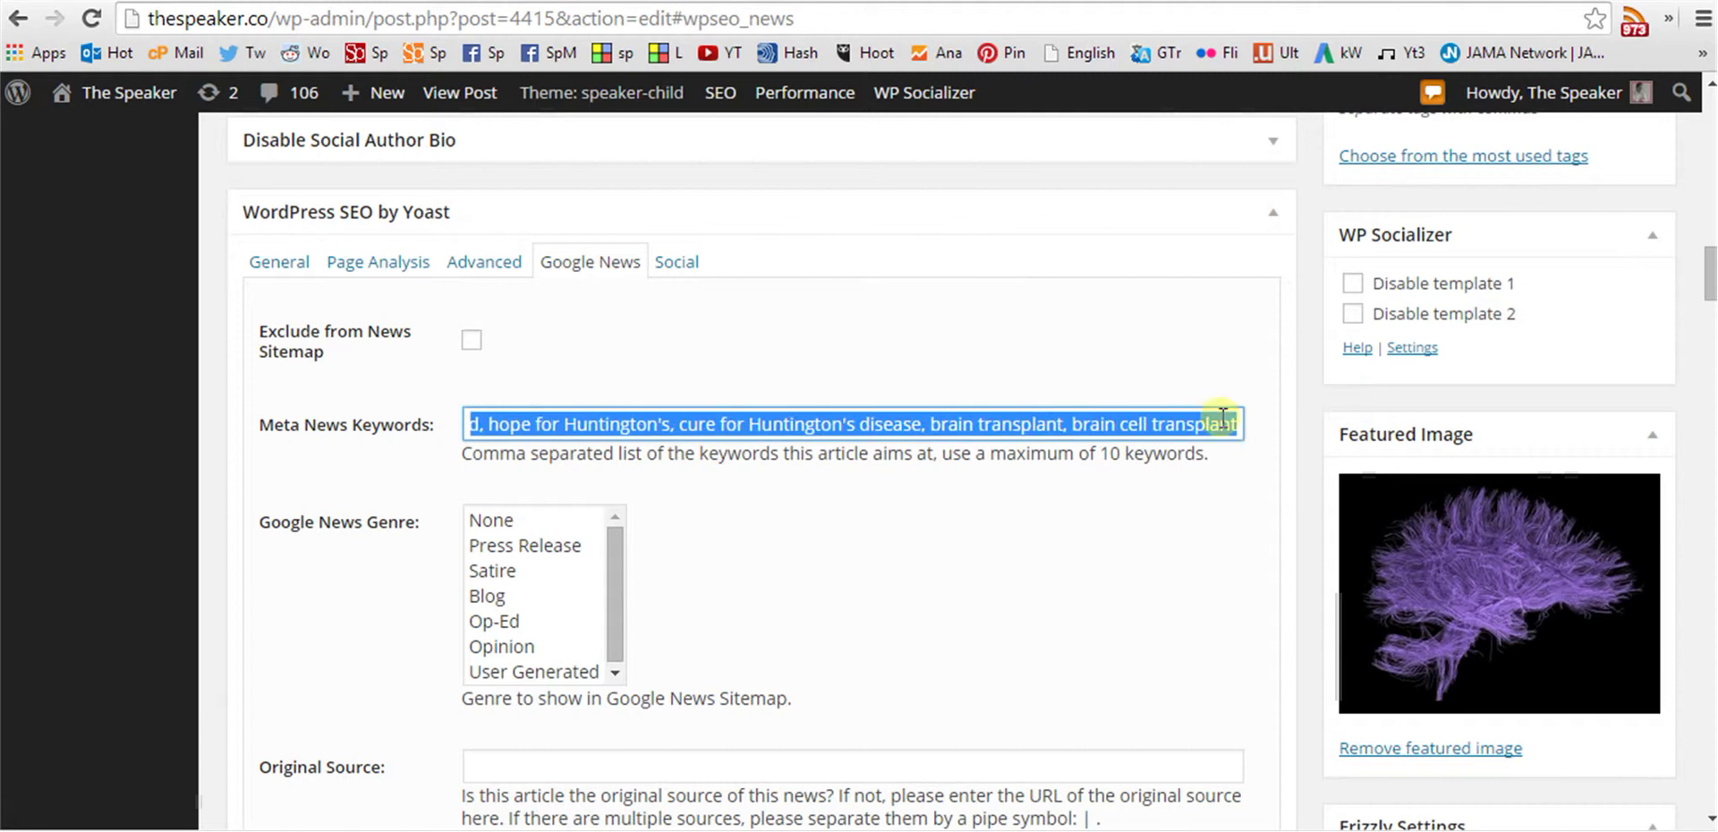
- Append ", too many" to the Meta News Keywords to test the keyword limit, and remove the added text
click(1237, 423)
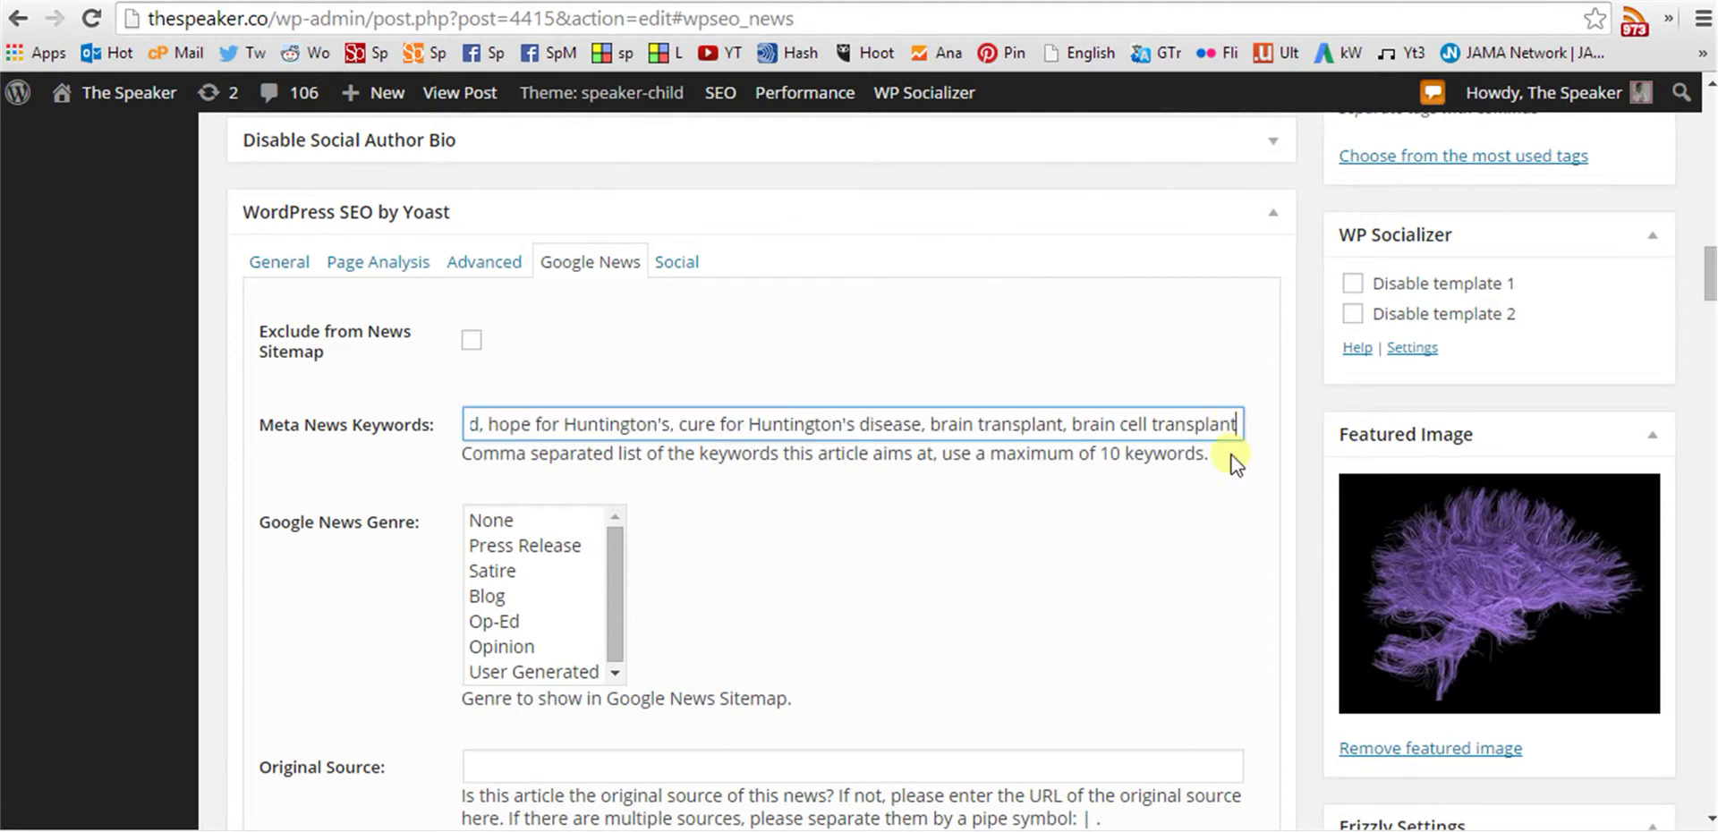
text(, too)
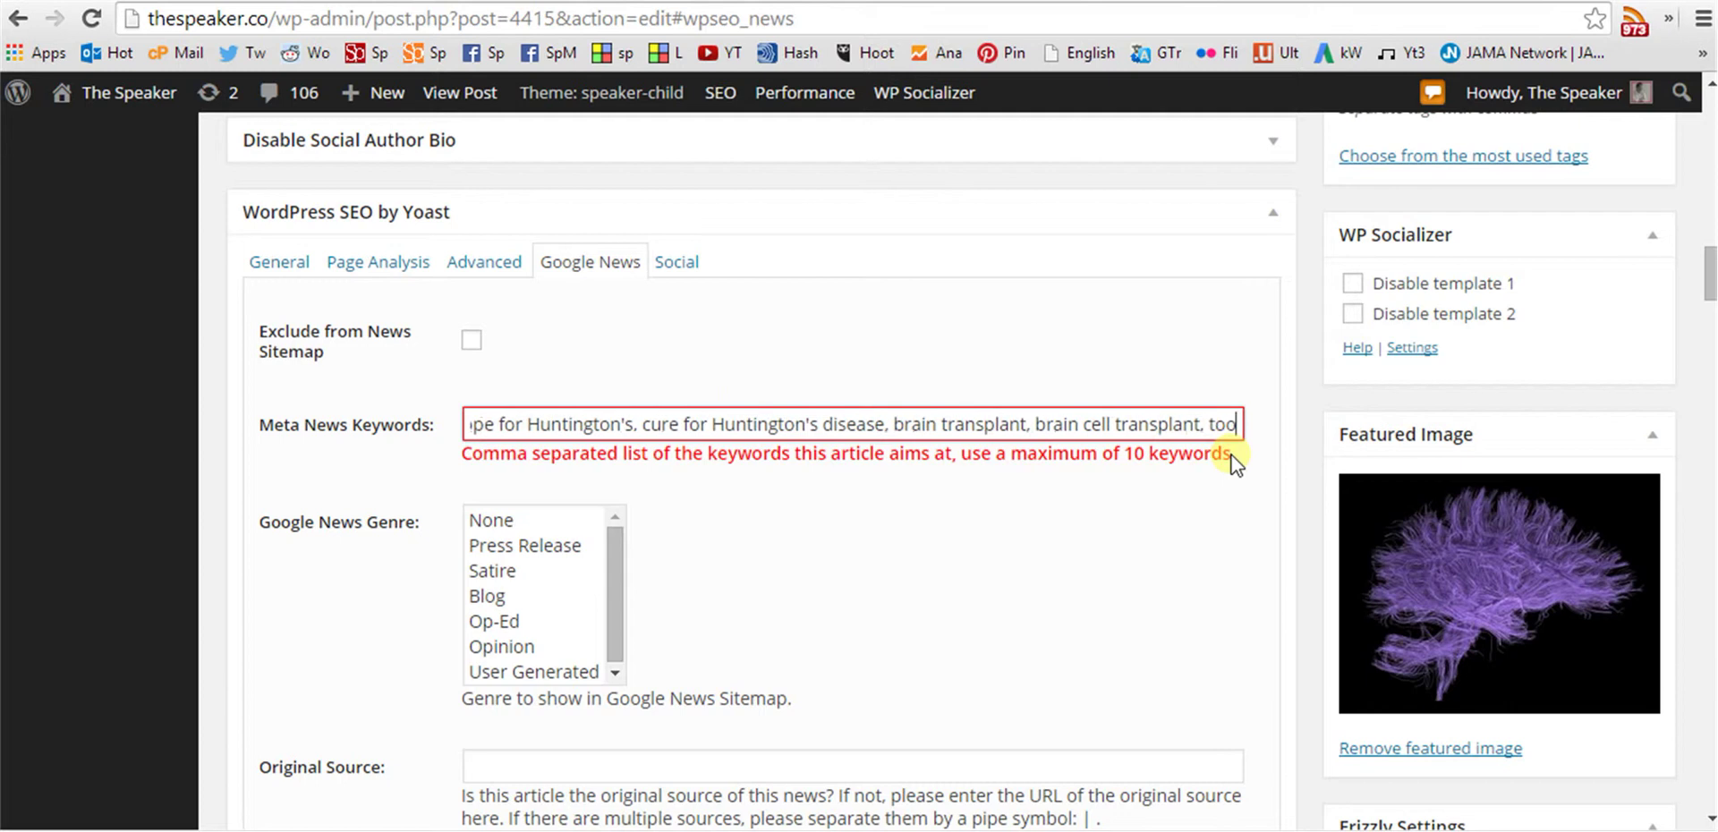
text( many)
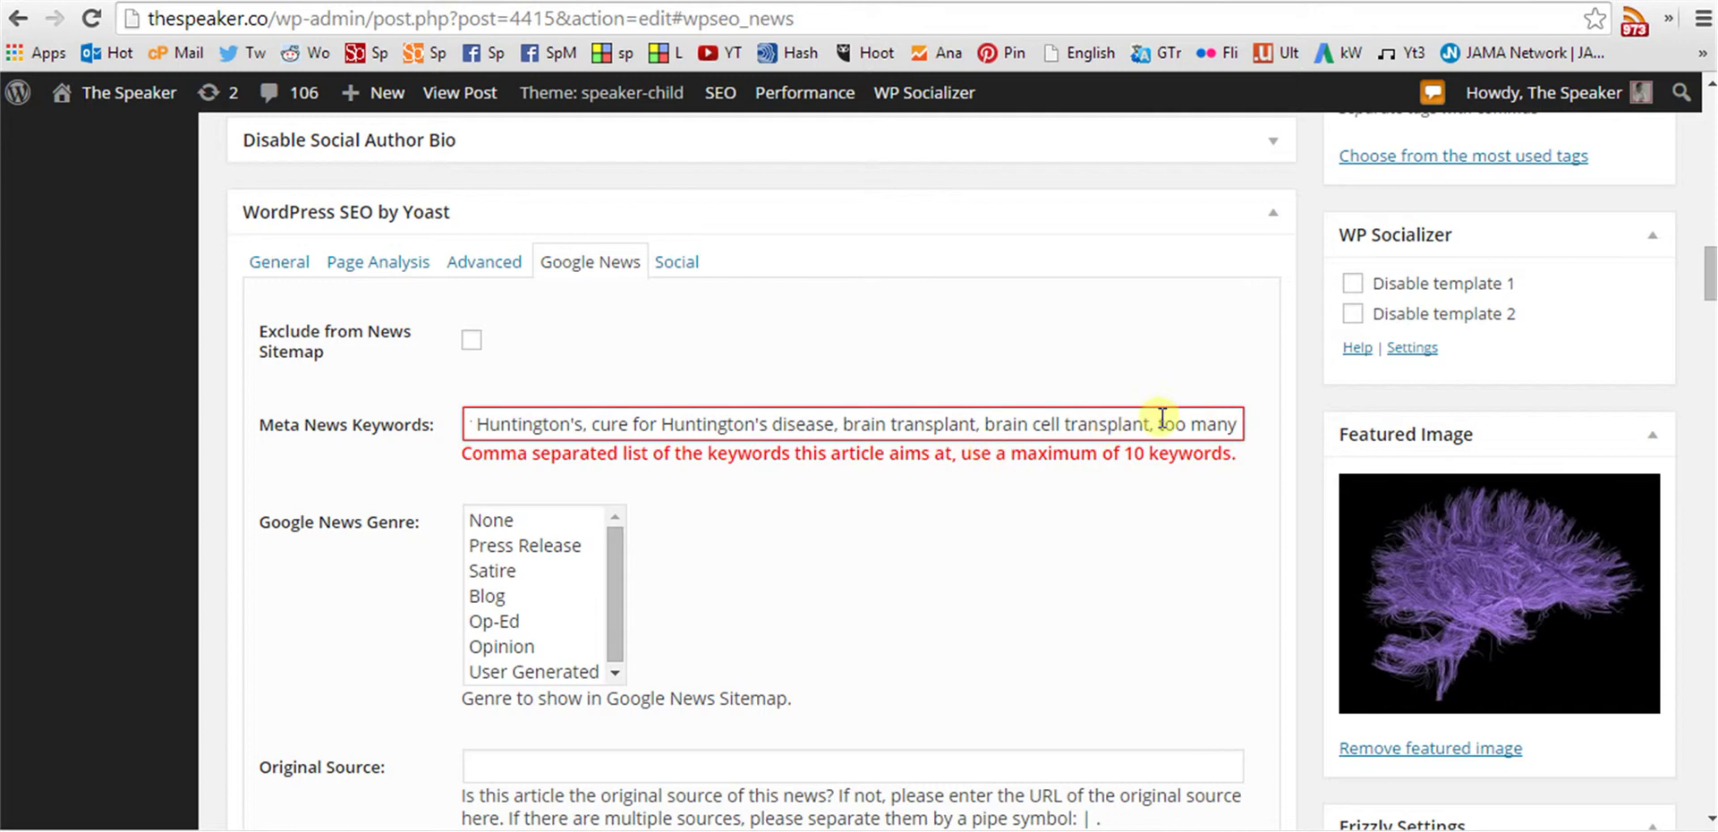
drag(1149, 424, 1316, 402)
key(BackSpace)
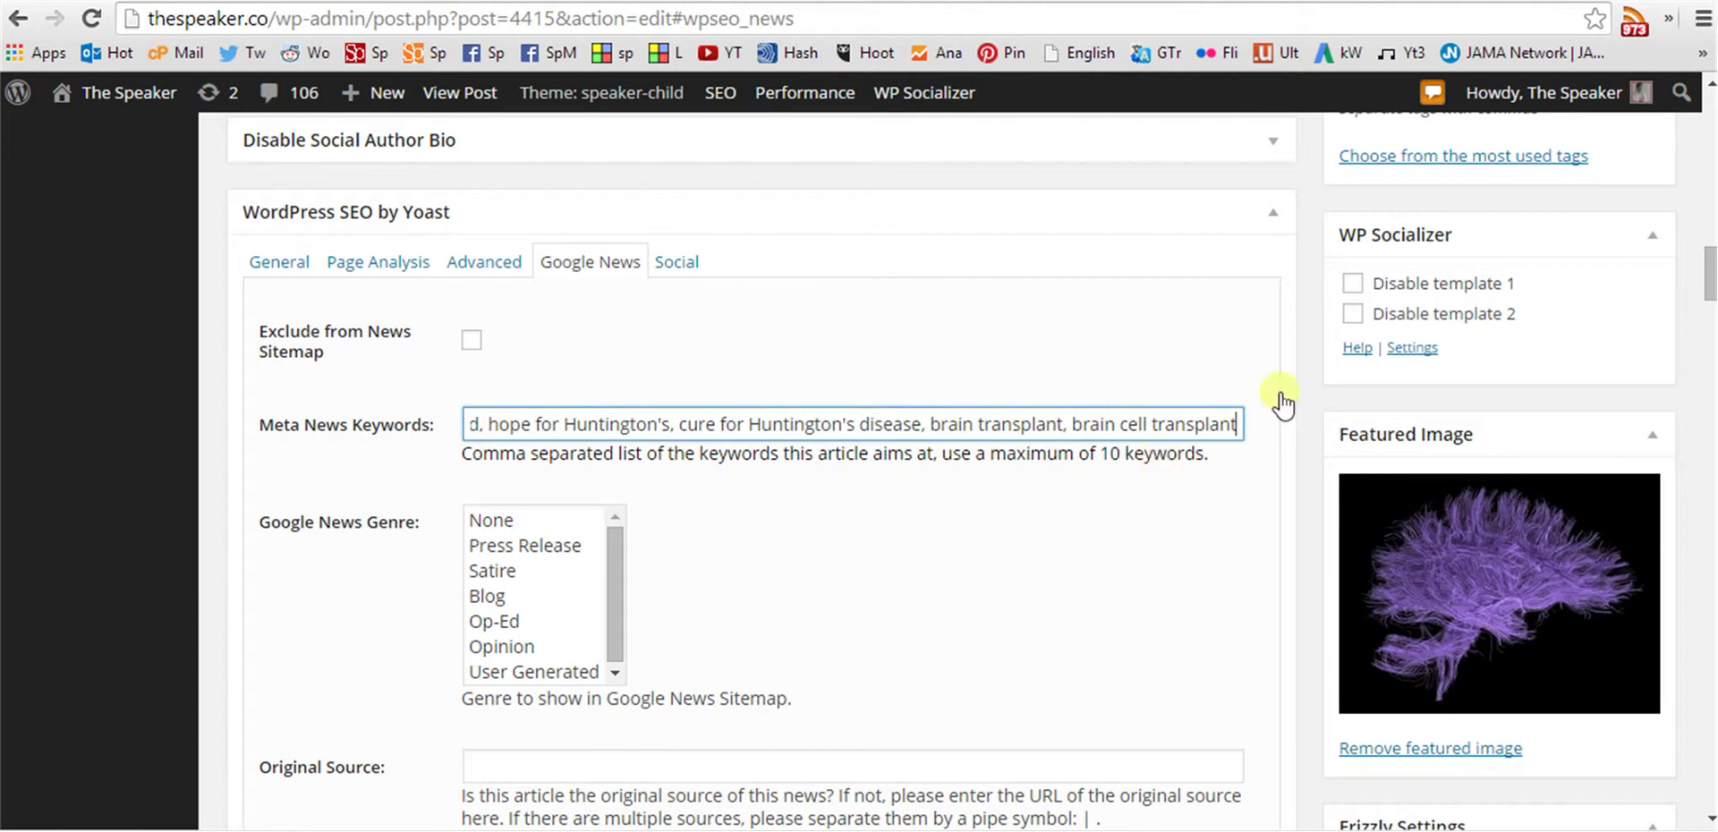
- Examine the NextScripts social networks auto-poster options for the article, including the Diigo entry
click(1712, 528)
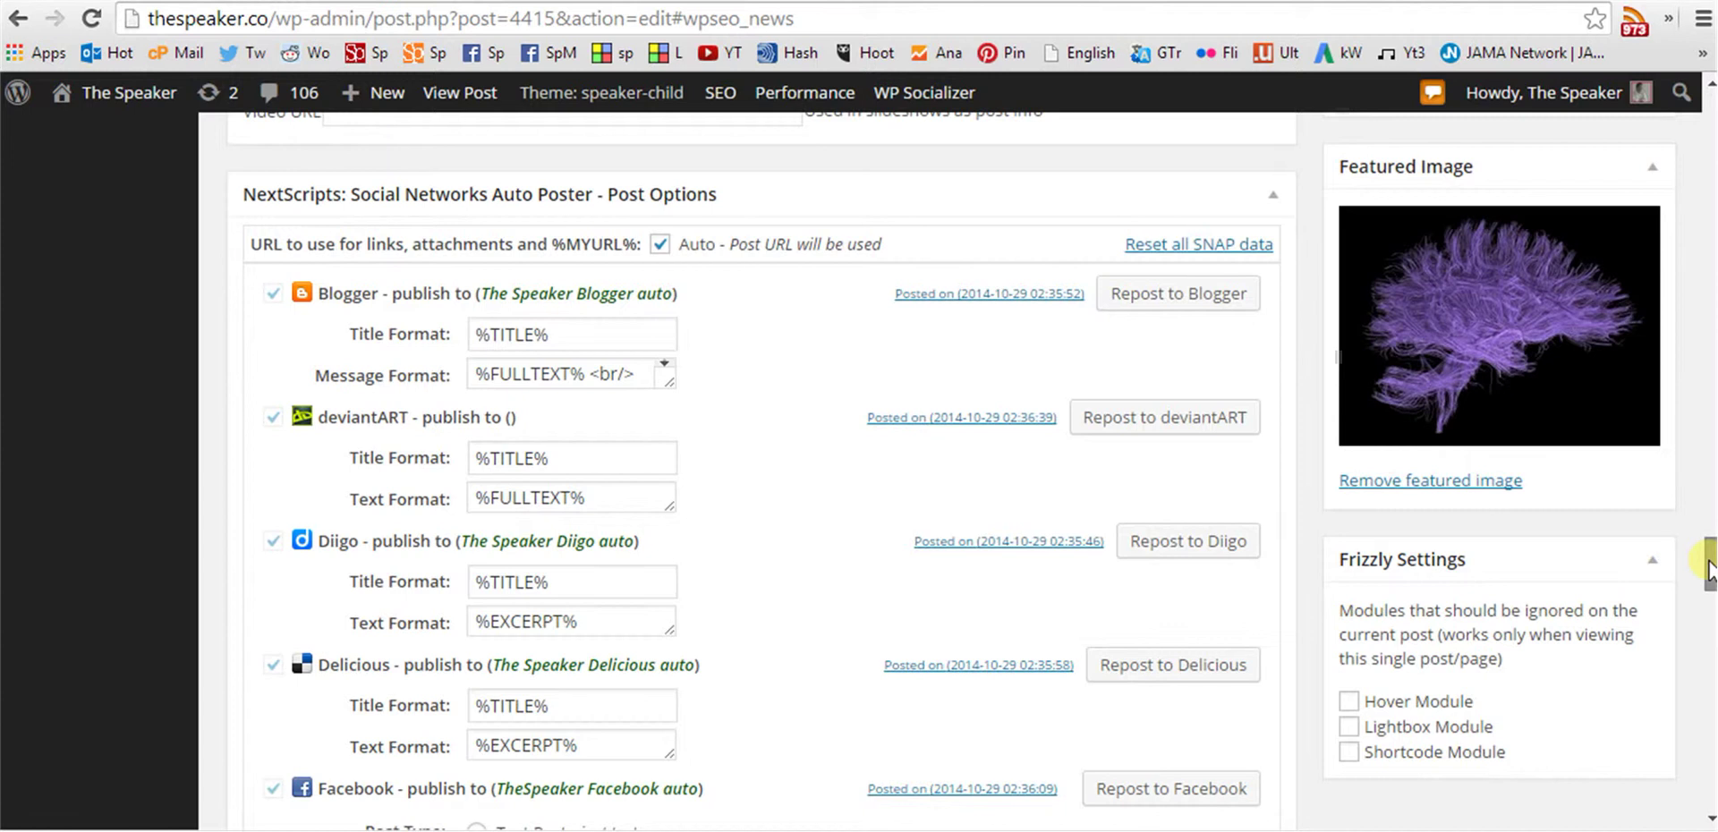
drag(1710, 569, 1711, 580)
scroll(1711, 580, down, 2)
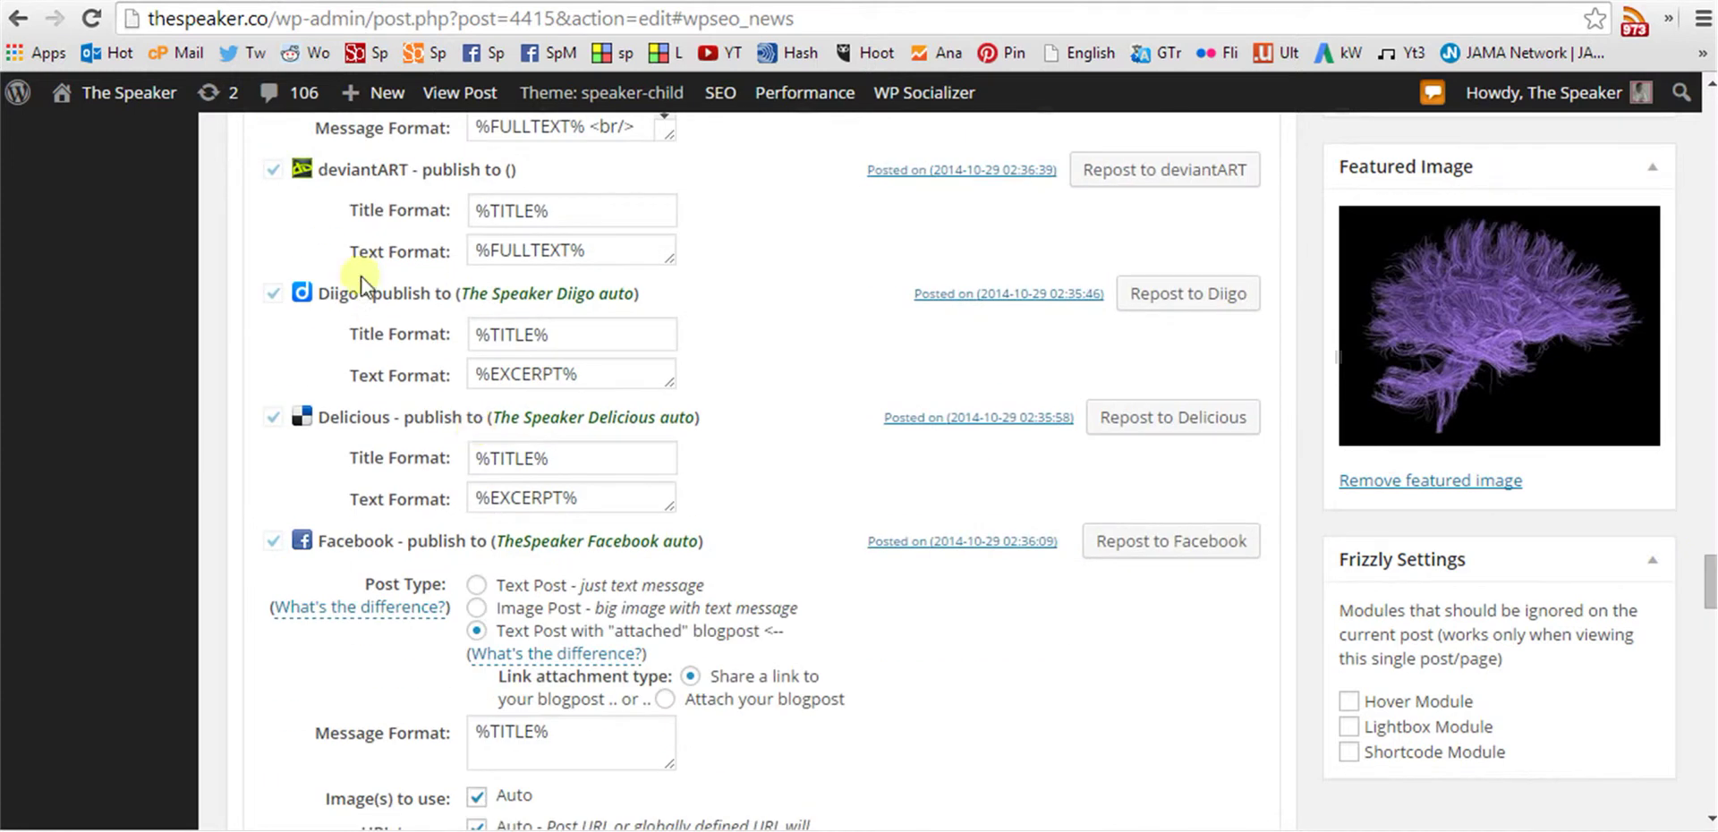
drag(412, 295, 275, 313)
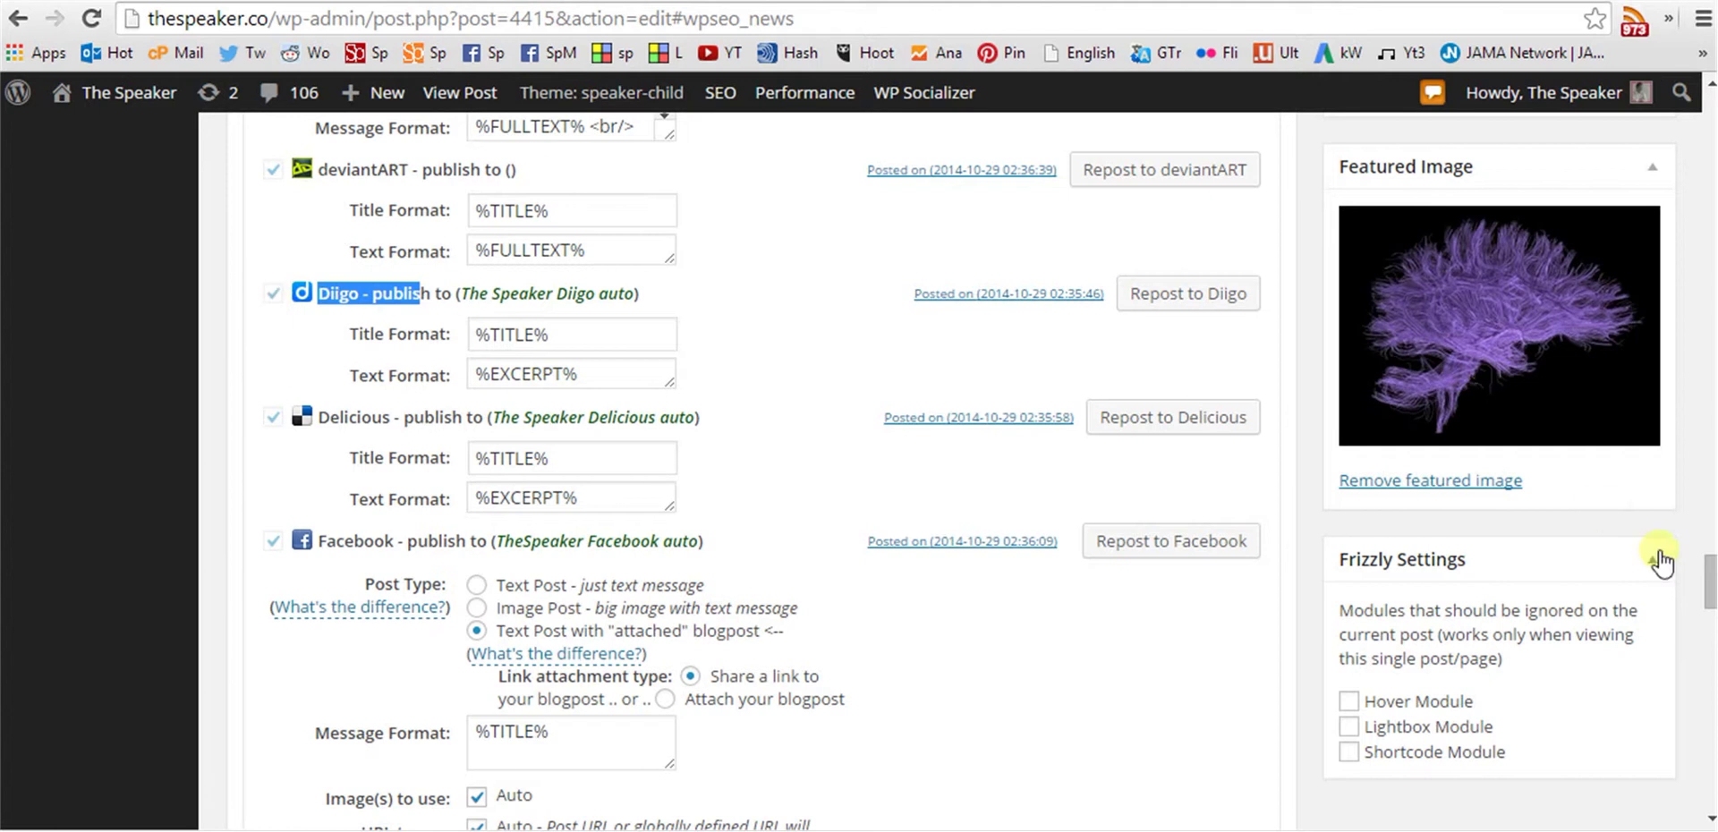
- Remove the #neurobiology hashtag from the Twitter auto-post message format, keeping %TITLE% - %URL% #biology #science
drag(1708, 583, 1707, 742)
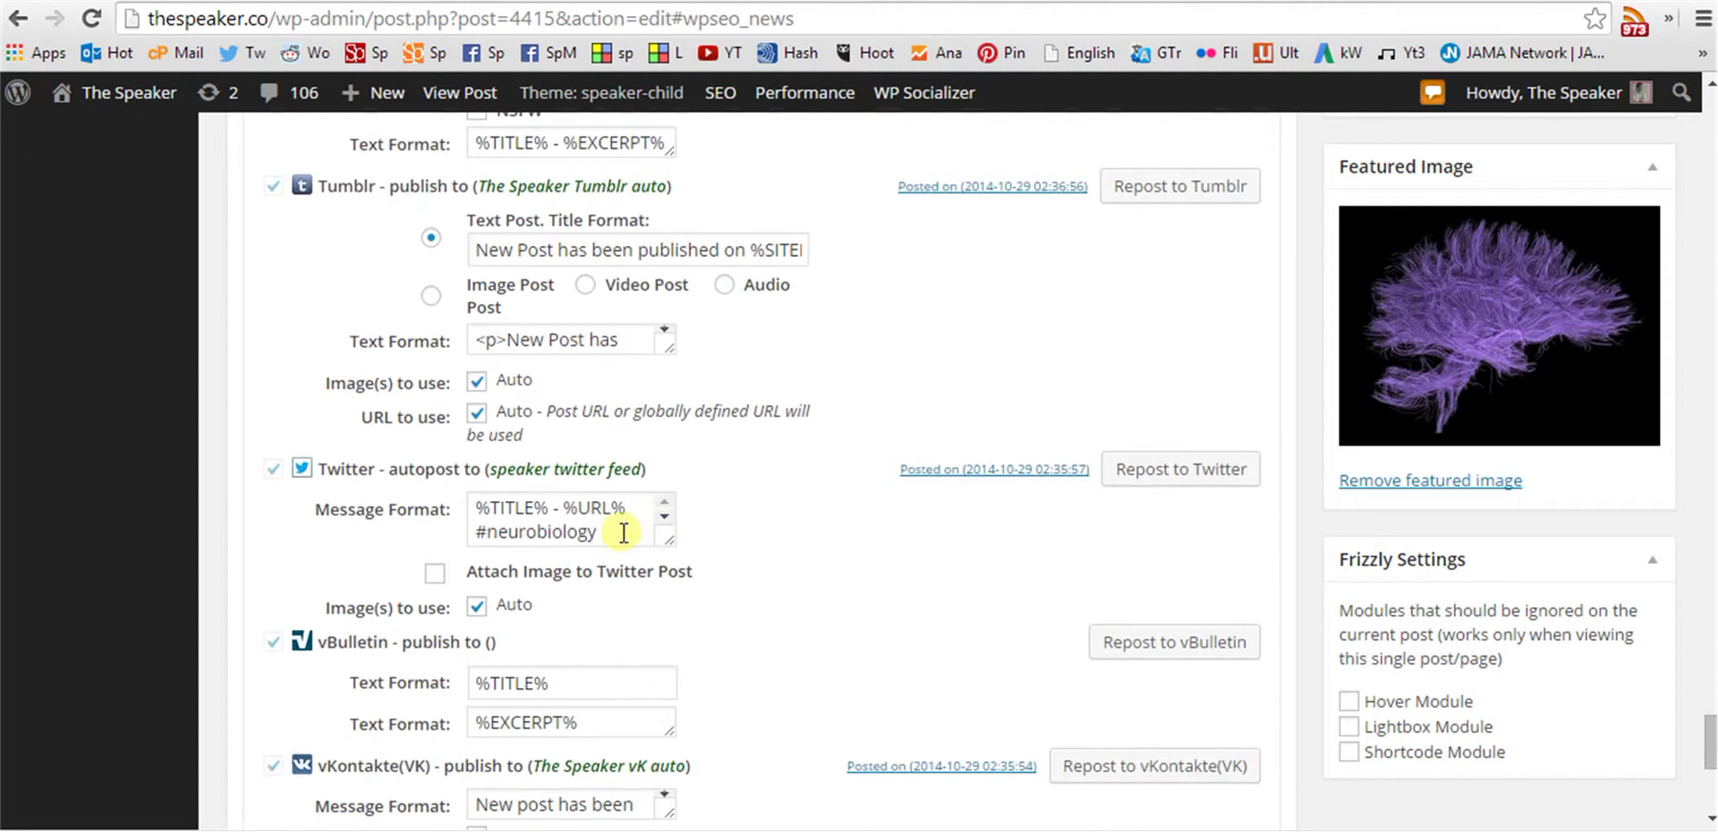
mouse_move(625, 532)
mouse_down()
mouse_move(498, 519)
mouse_move(487, 533)
mouse_move(624, 558)
mouse_up()
click(486, 535)
double_click(573, 535)
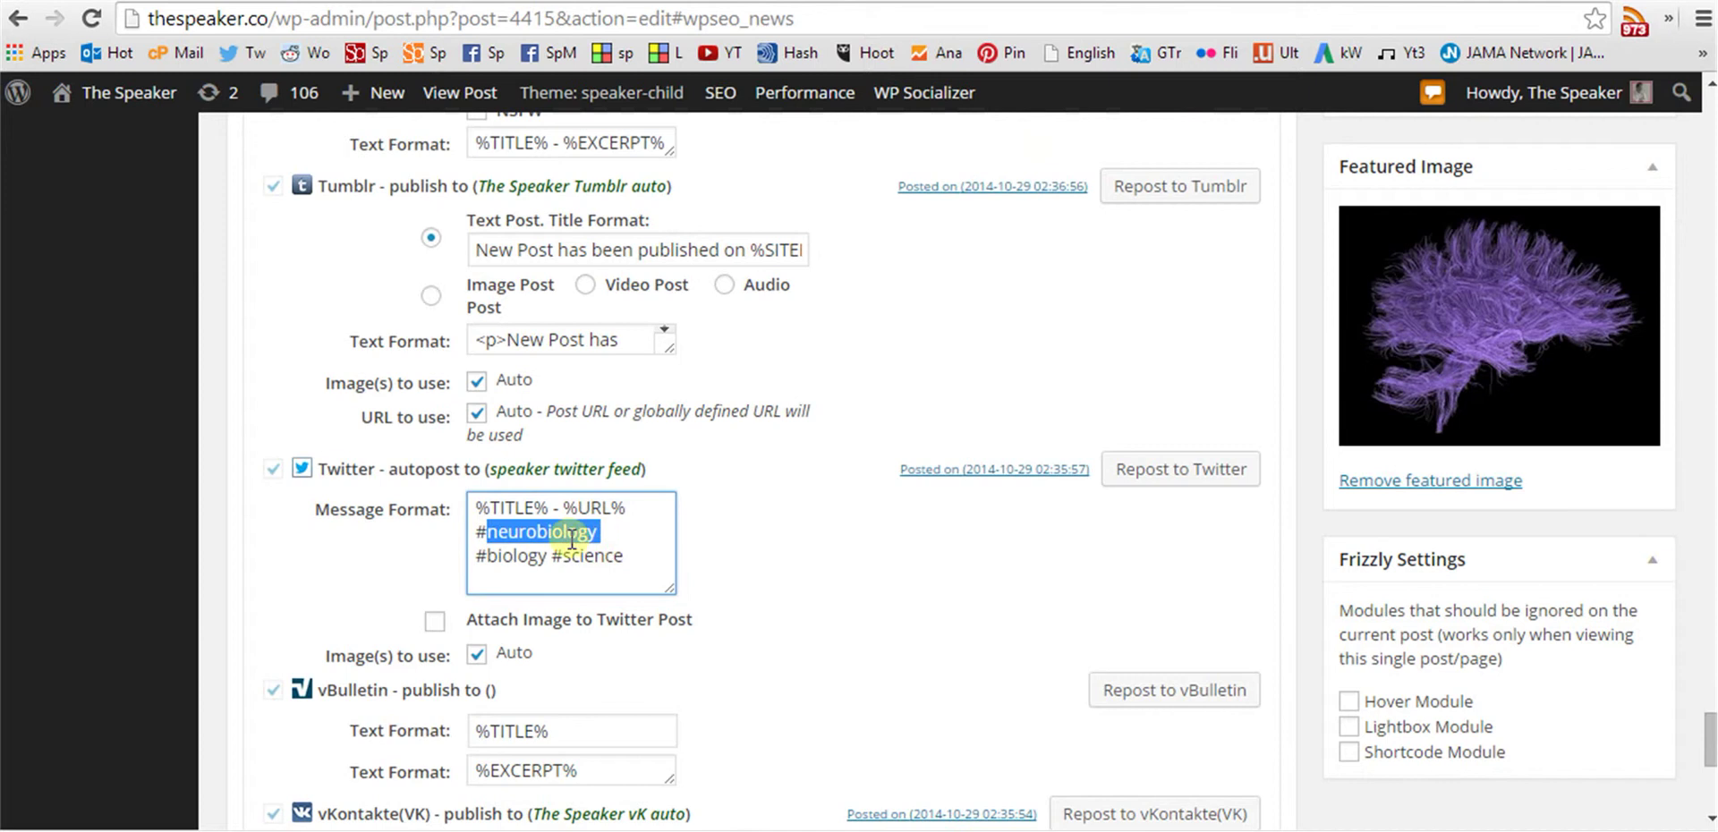
text(biology)
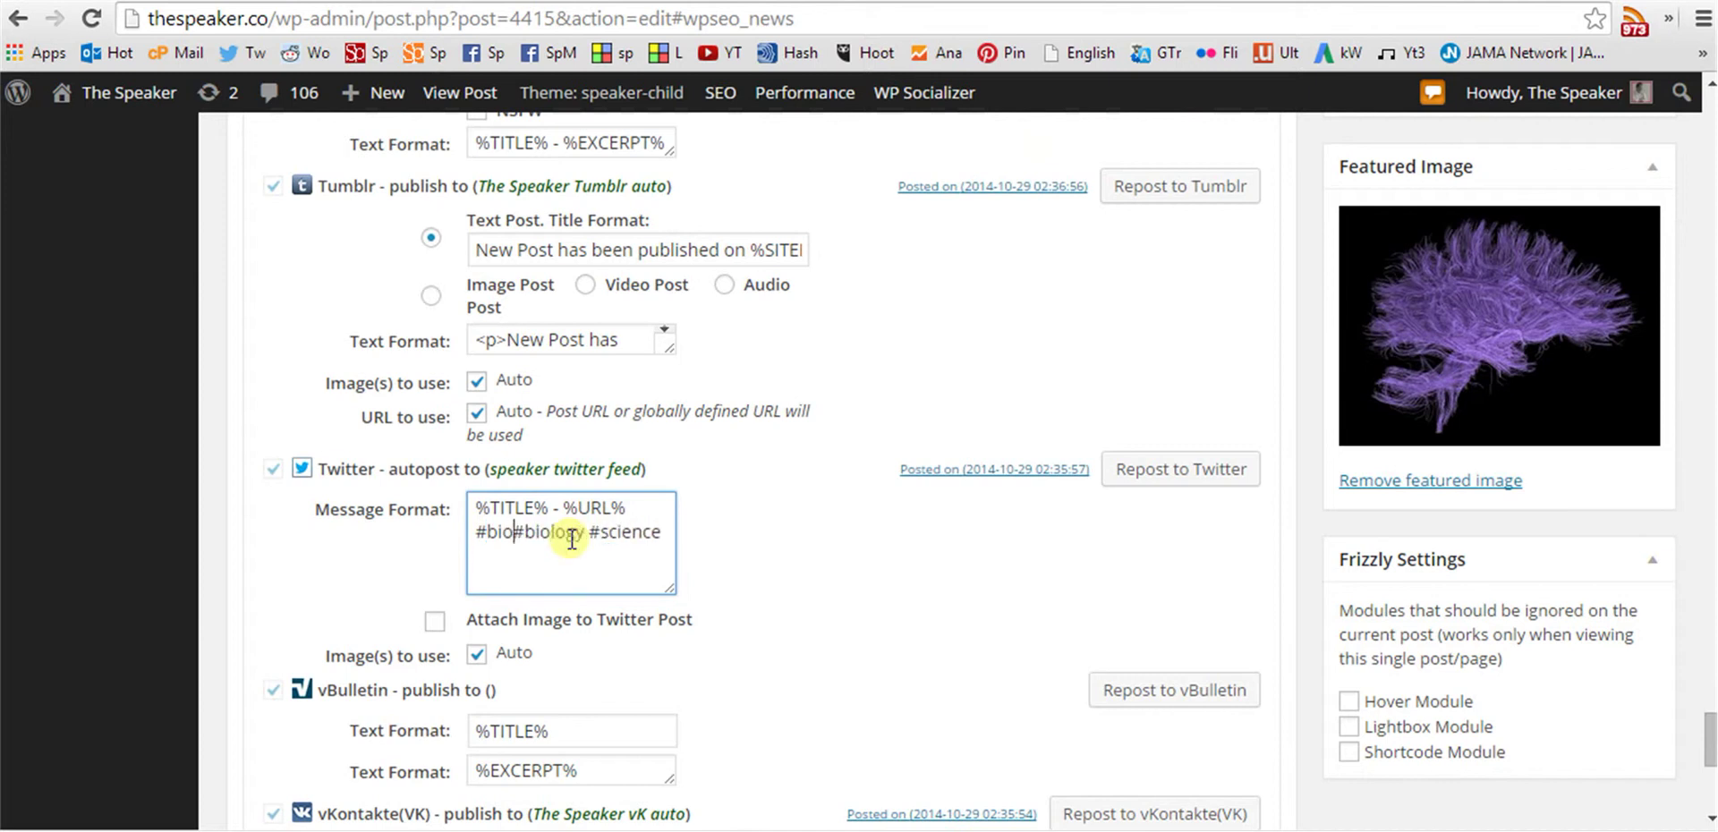
key(BackSpace)
key(BackSpace)
key(BackSpace)
key(BackSpace)
key(BackSpace)
key(BackSpace)
key(BackSpace)
key(BackSpace)
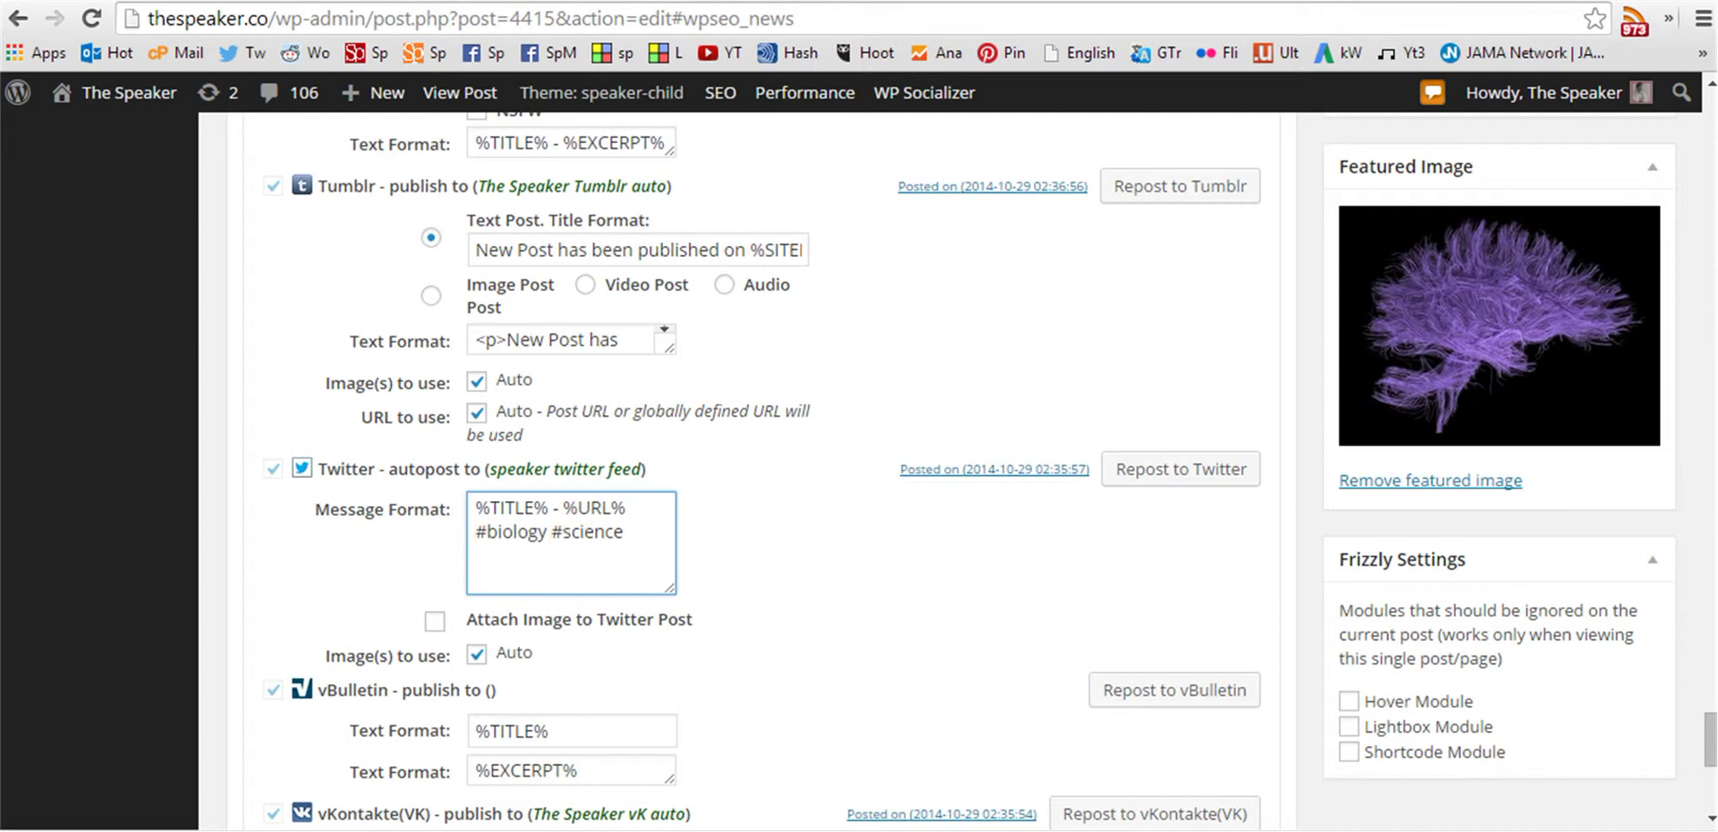
- Return to the article's editor and review its Publish settings
drag(1709, 711, 1657, 137)
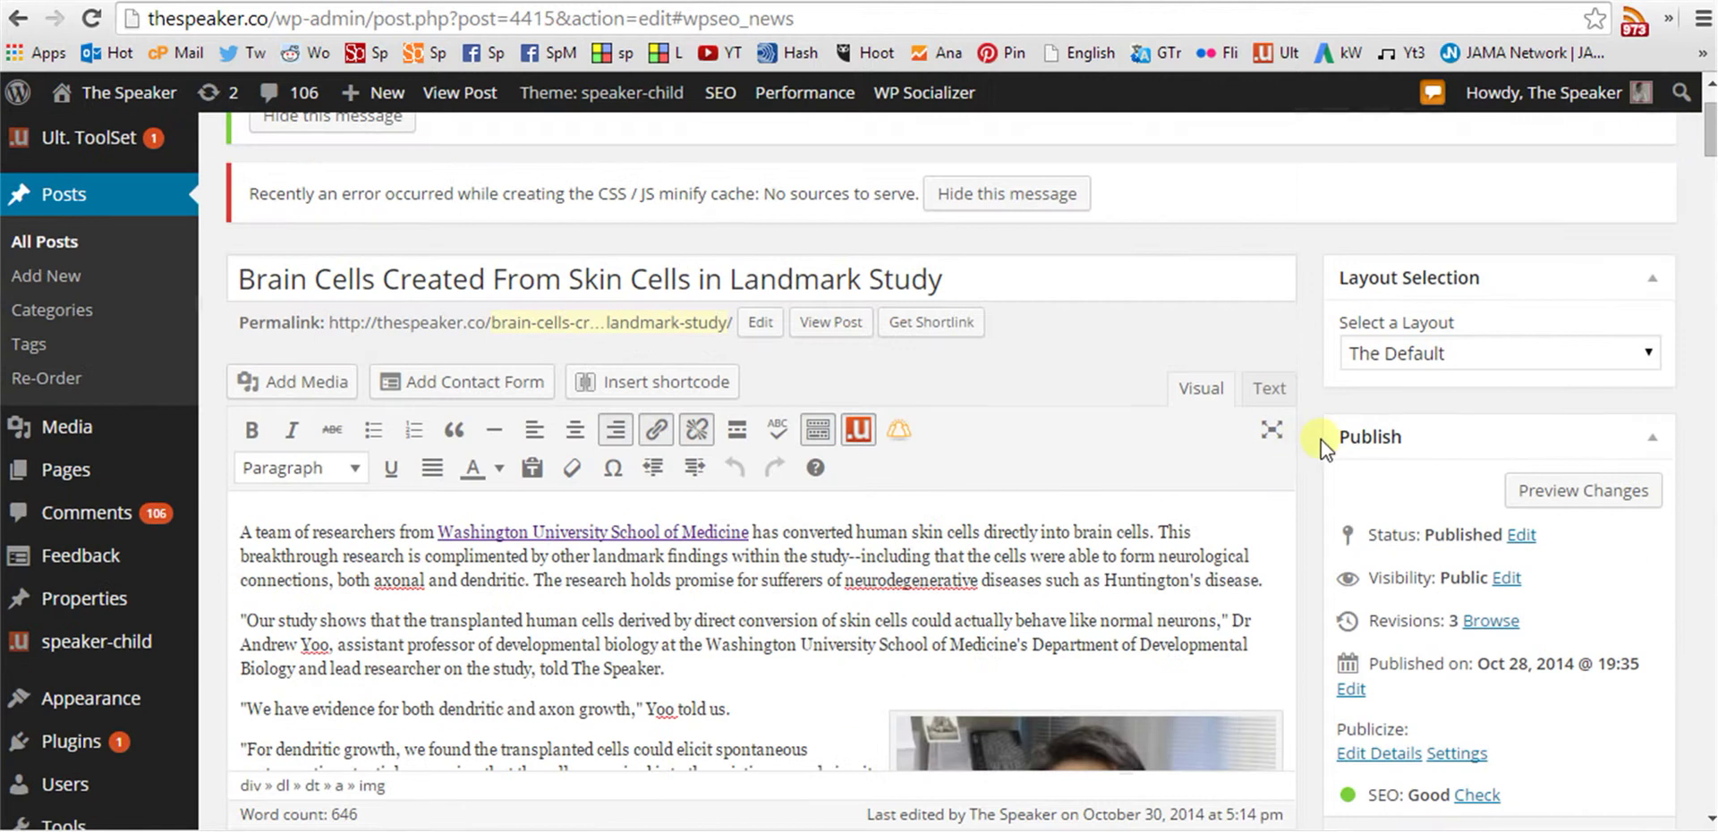
scroll(1296, 444, down, 3)
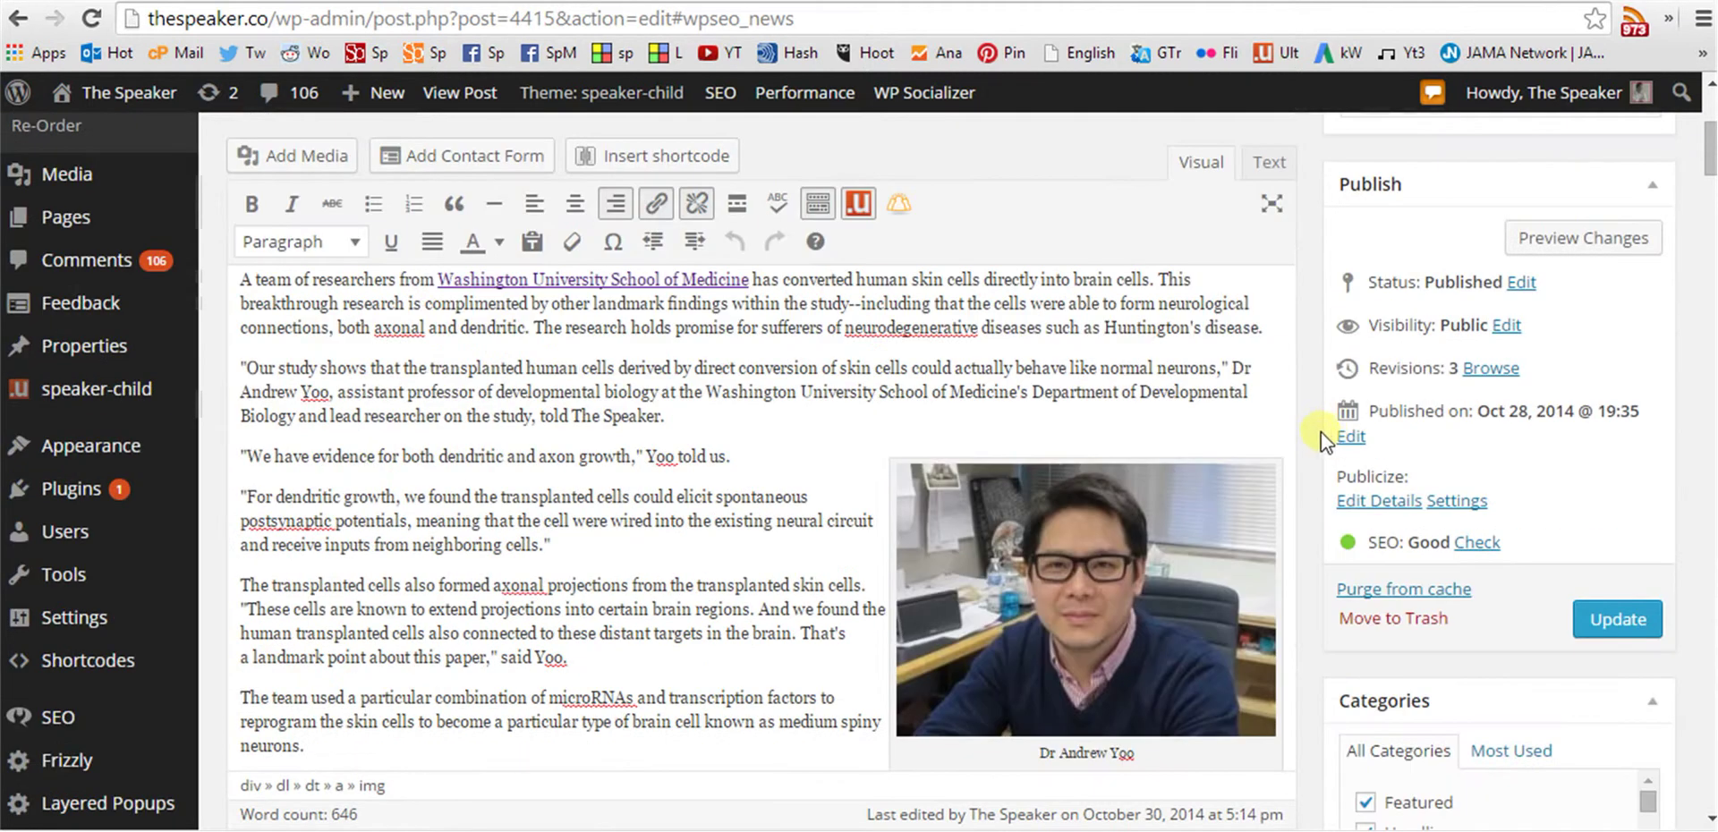